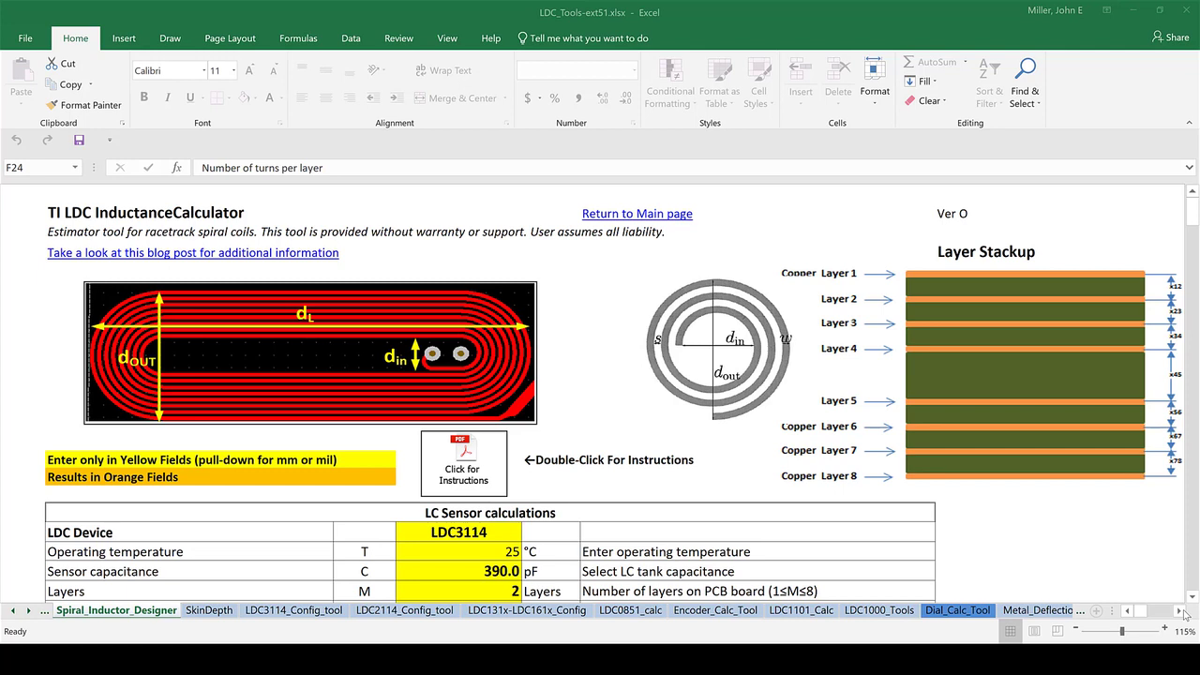
Review the yellow input and orange result legend, and choose LDC3114 as the LDC device.
{"action": "left_click", "coordinate": [213, 462]}
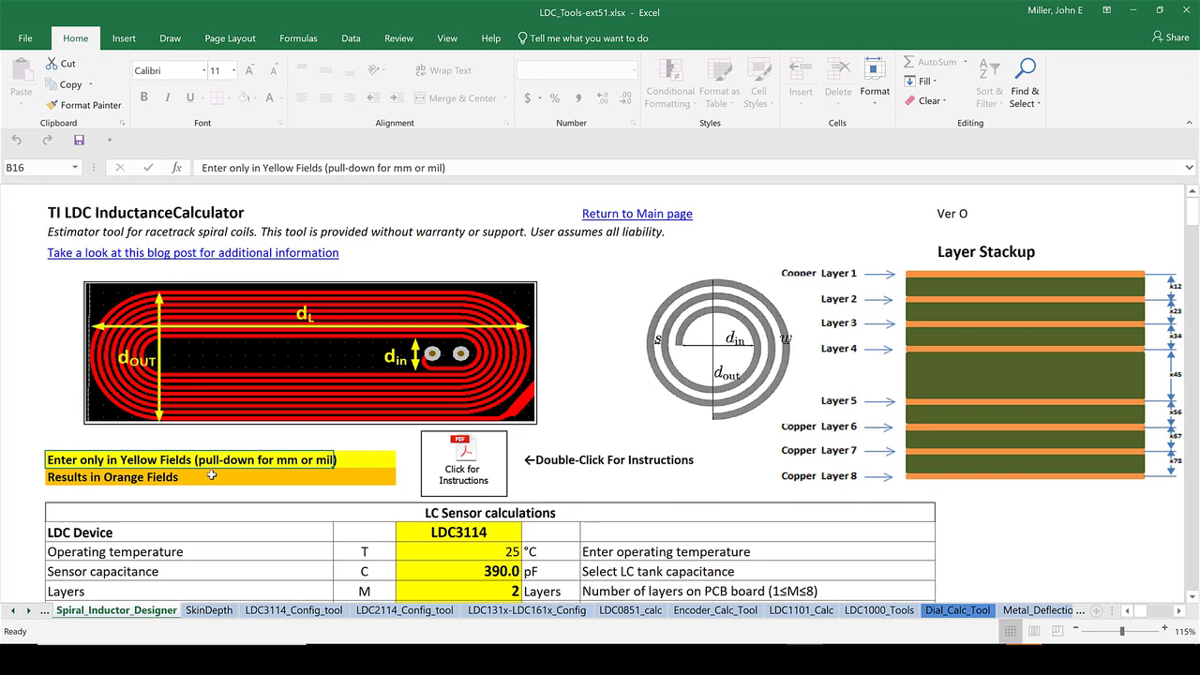
{"action": "left_click", "coordinate": [212, 476]}
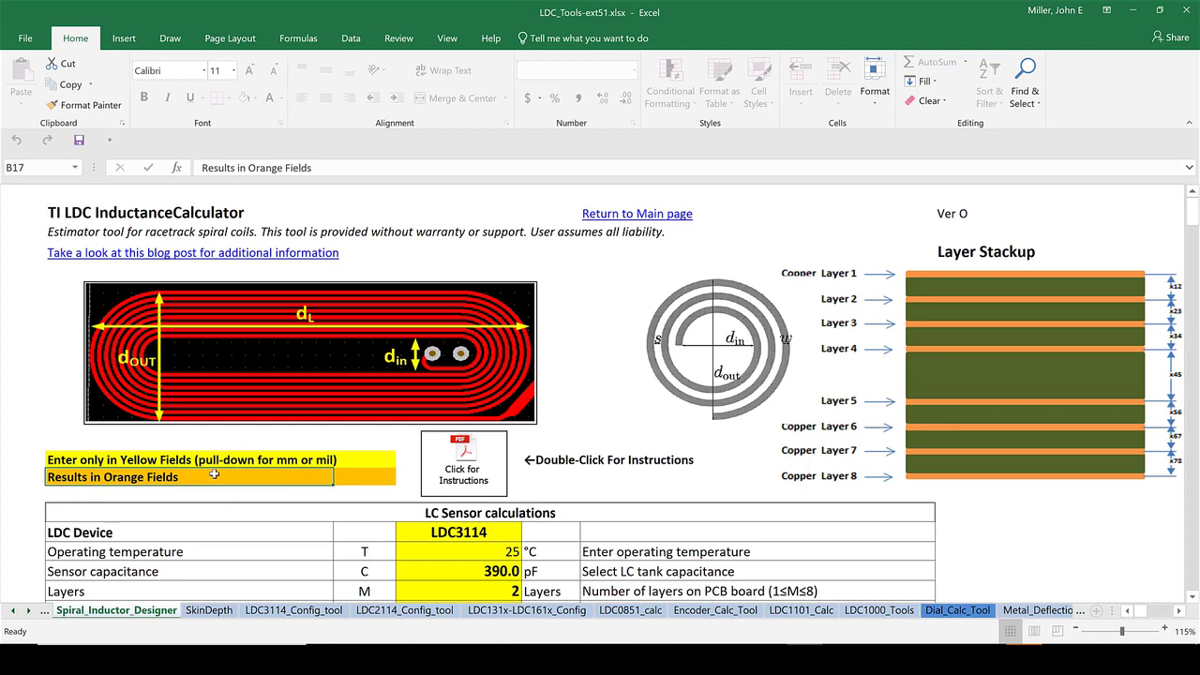
{"action": "left_click", "coordinate": [515, 540]}
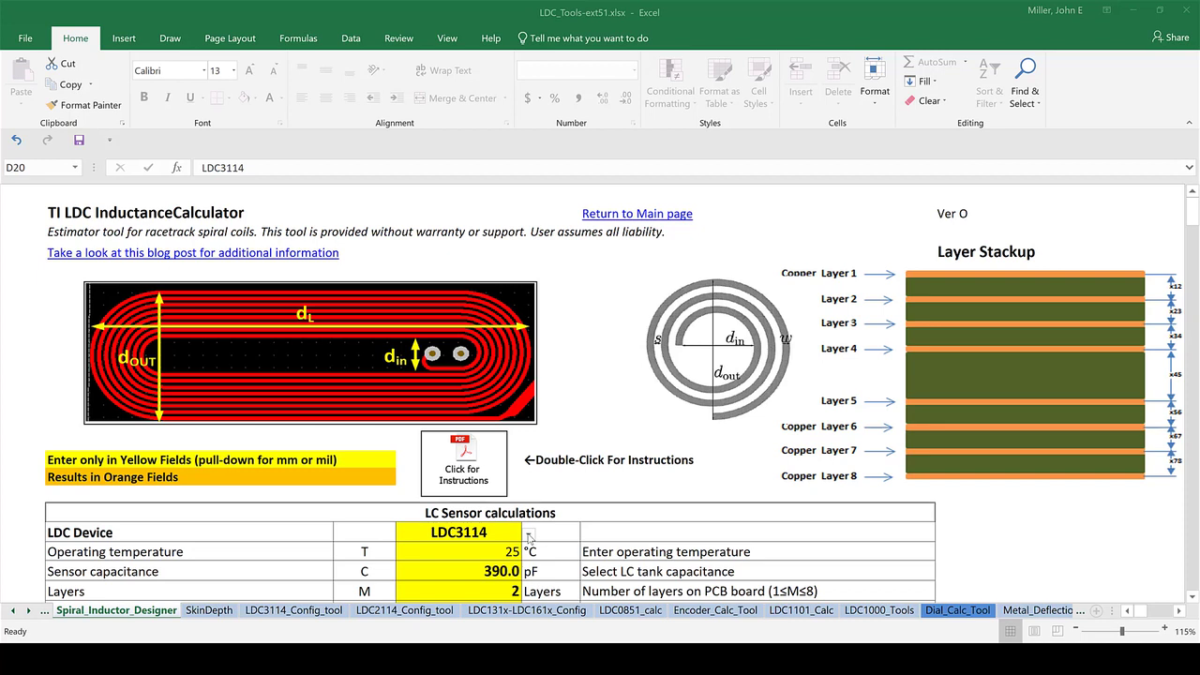
{"action": "left_click", "coordinate": [529, 537]}
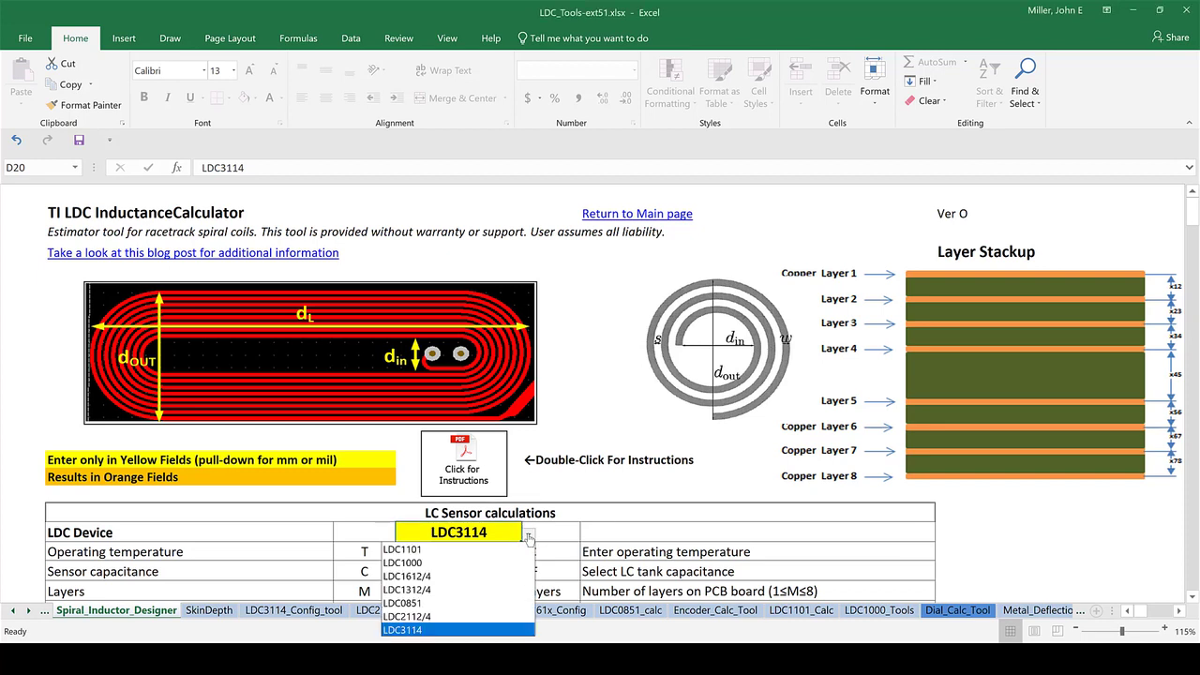
{"action": "left_click", "coordinate": [460, 637]}
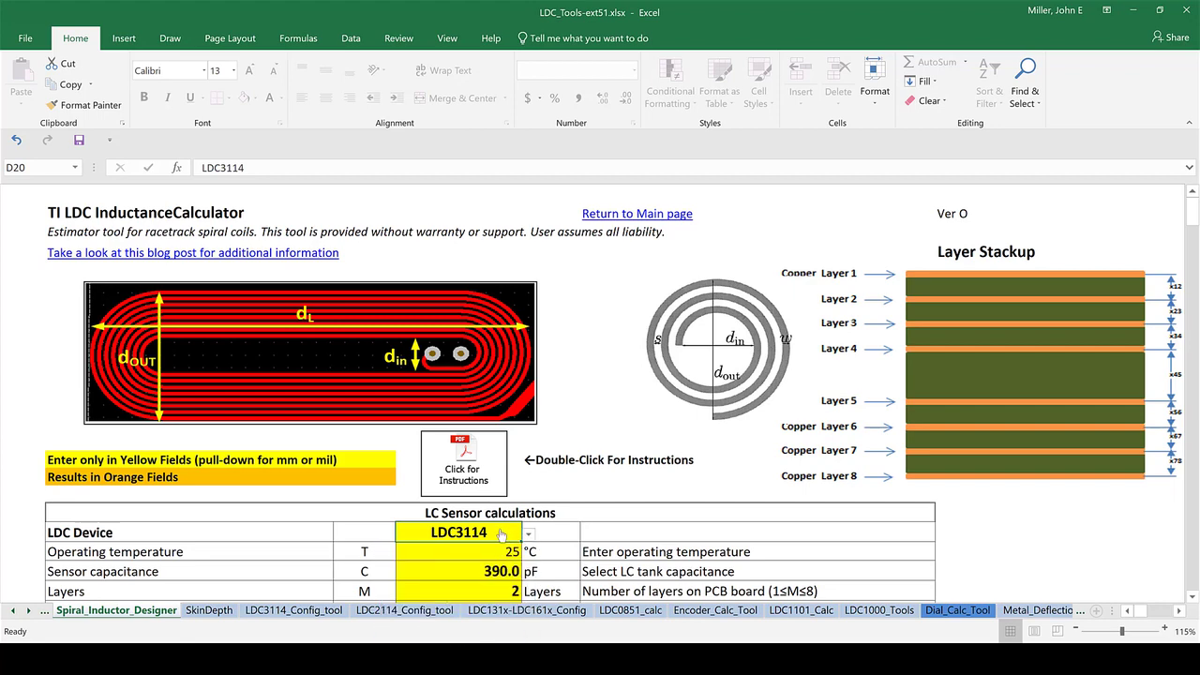
Set the outer diameter of the inductor to 8 with mm as its unit.
{"action": "key", "text": "Down"}
{"action": "key", "text": "Down"}
{"action": "key", "text": "Down"}
{"action": "key", "text": "Down"}
{"action": "key", "text": "Down"}
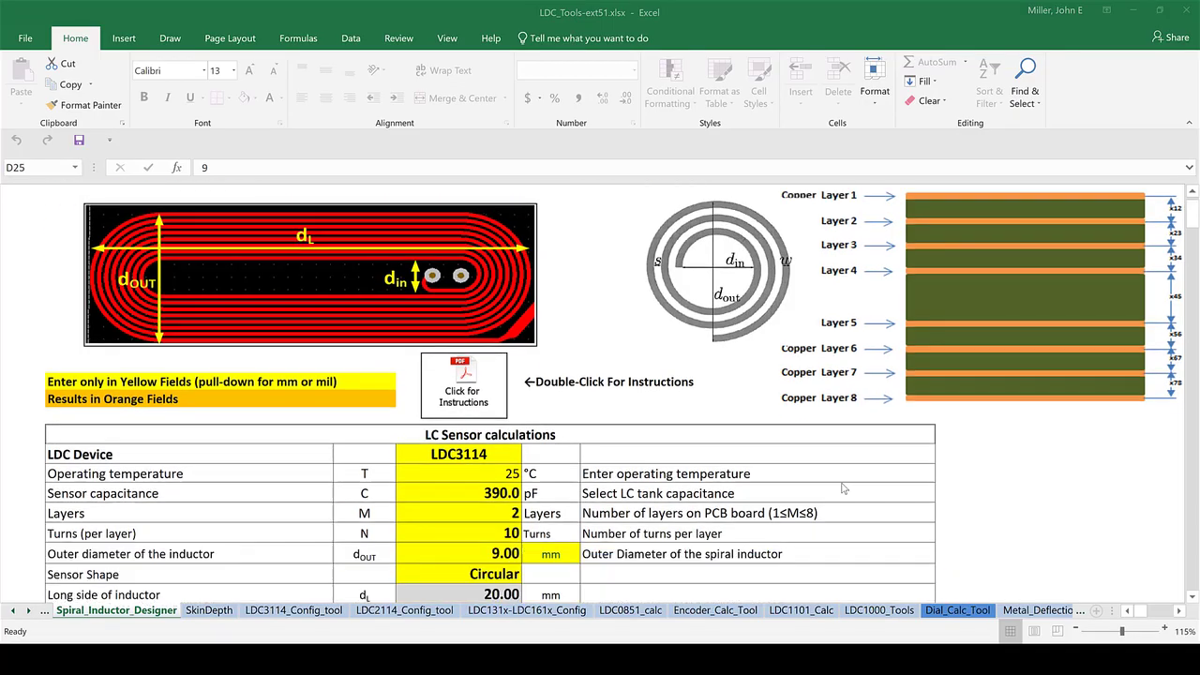
{"action": "scroll", "coordinate": [842, 488], "scroll_direction": "down", "scroll_amount": 1}
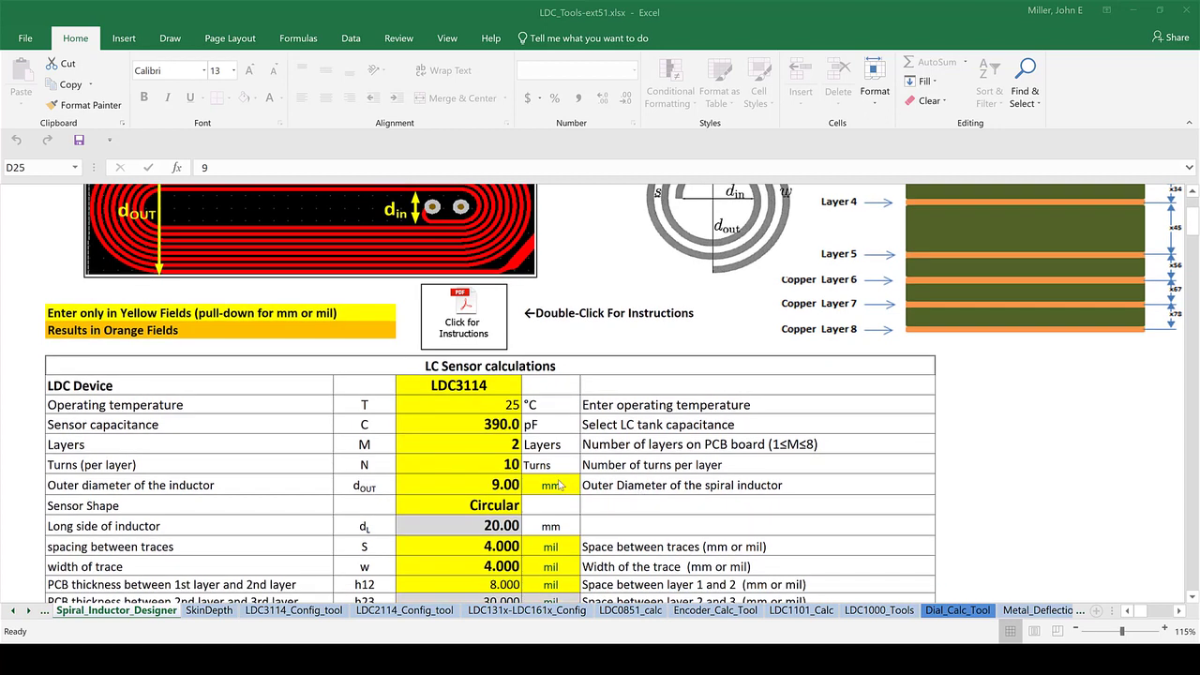
{"action": "left_click", "coordinate": [313, 485]}
{"action": "left_click", "coordinate": [444, 487]}
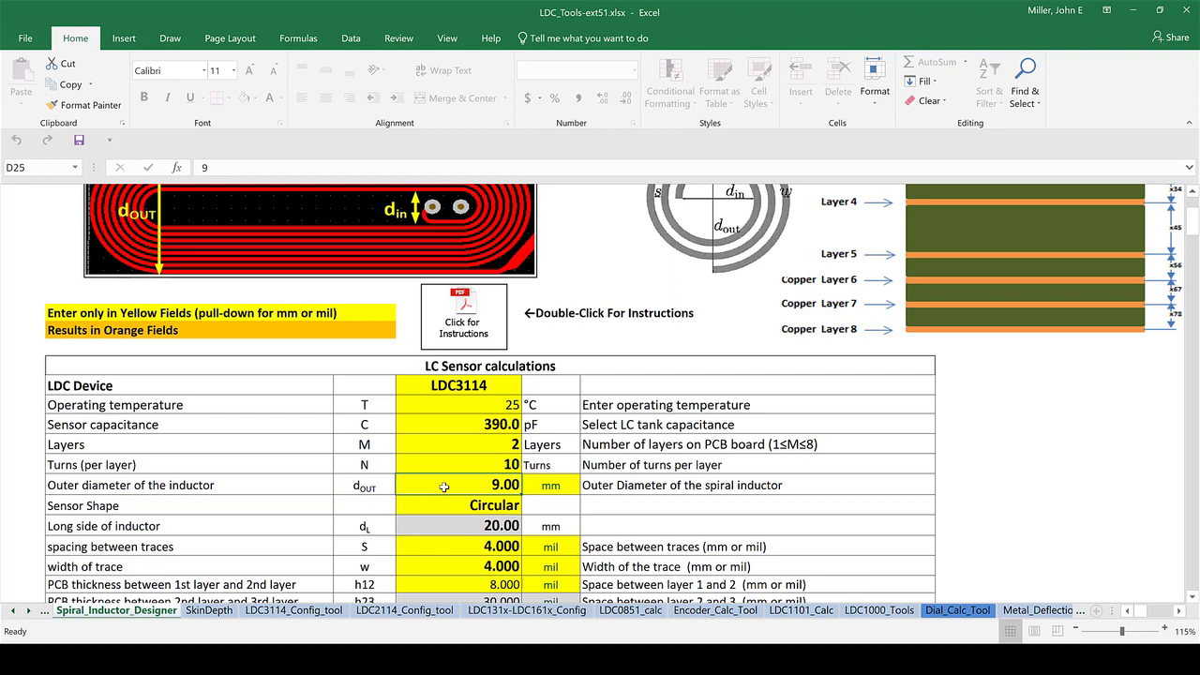
{"action": "type", "text": "8"}
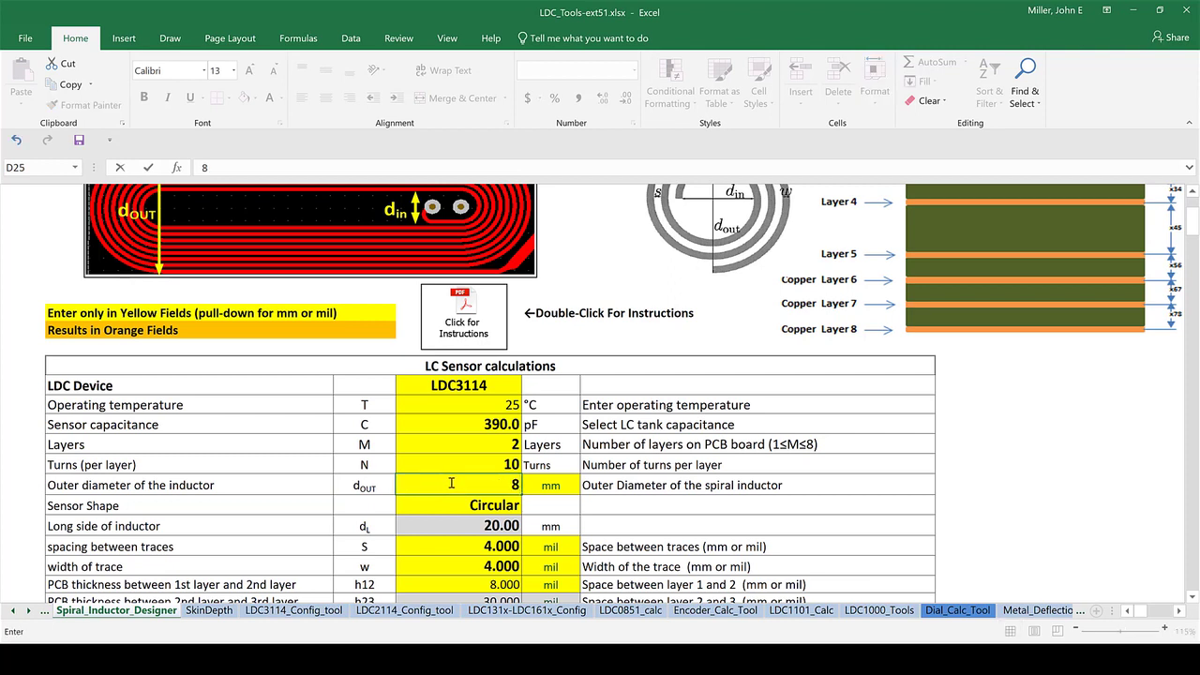
{"action": "key", "text": "Return"}
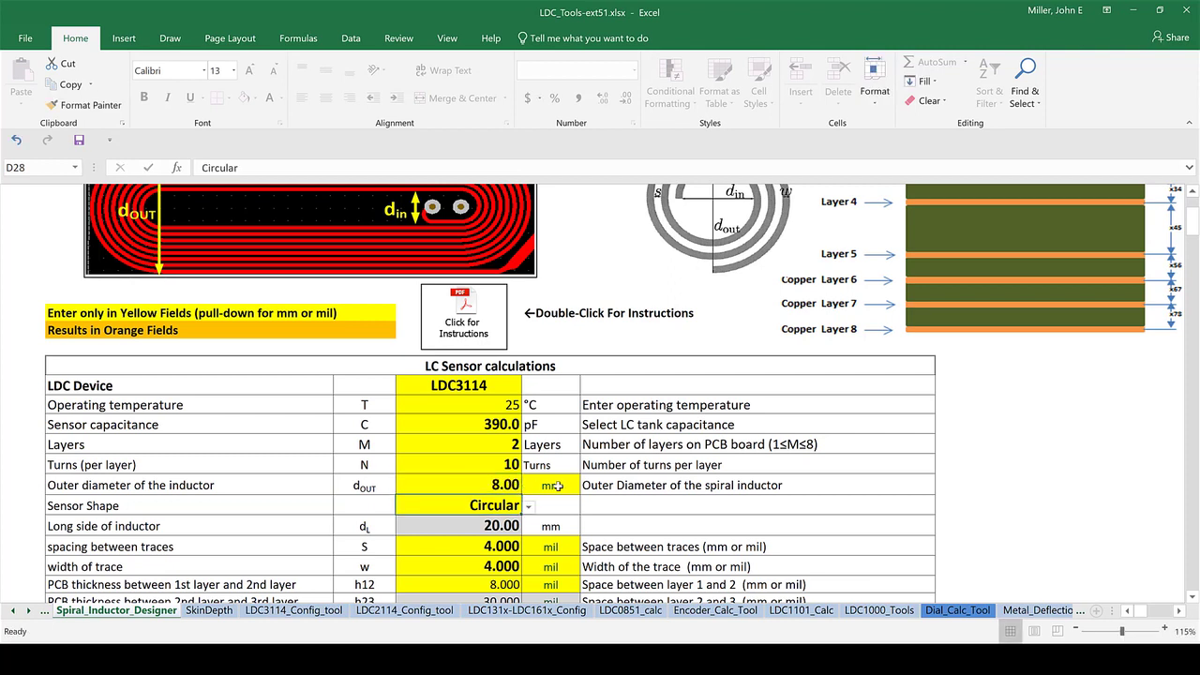
{"action": "left_click", "coordinate": [561, 490]}
{"action": "left_click", "coordinate": [586, 488]}
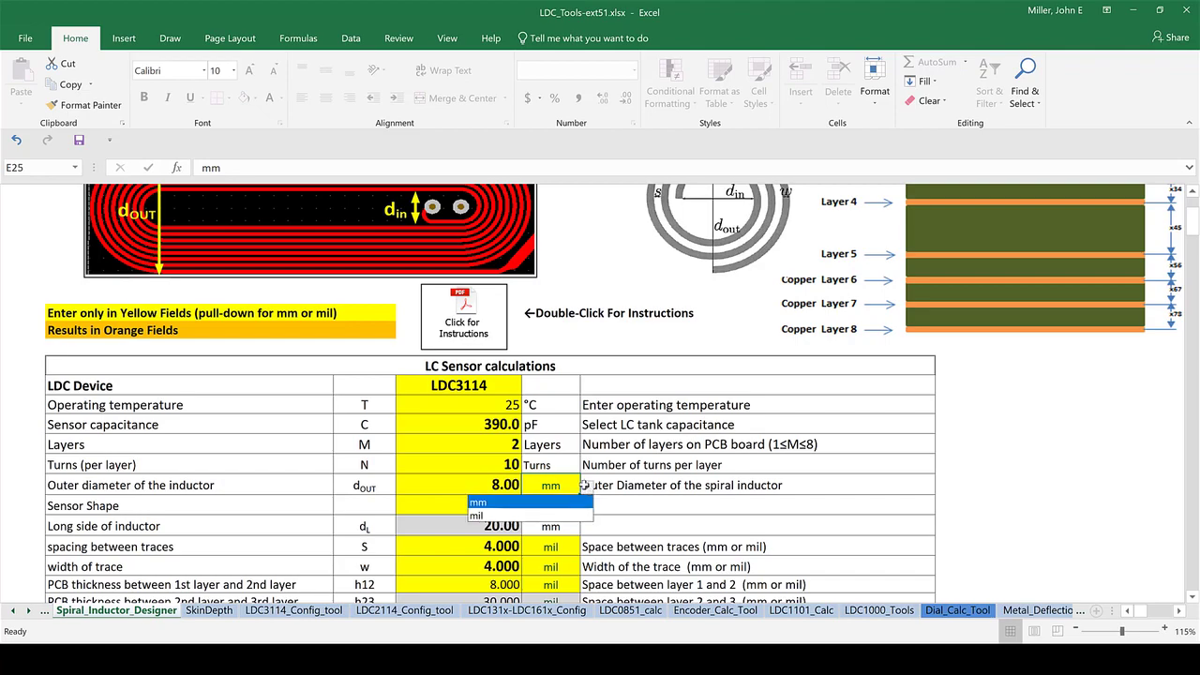
{"action": "left_click", "coordinate": [563, 483]}
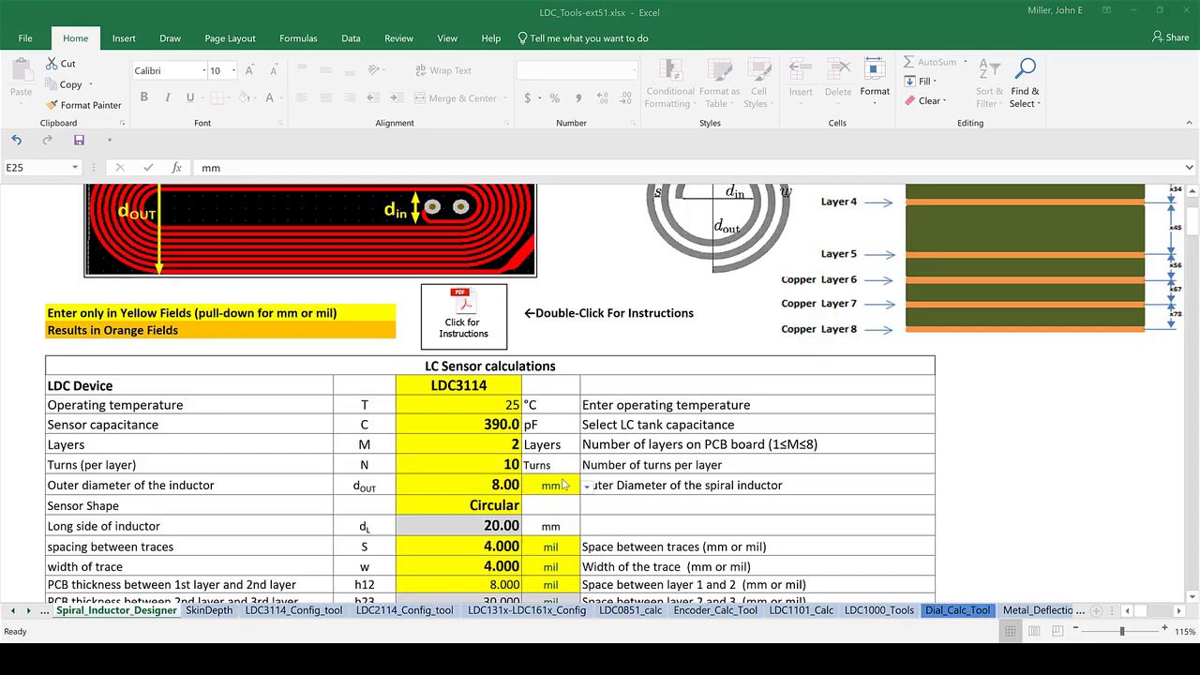
Set both the spacing between traces and the width of trace to 5 mil.
{"action": "left_click", "coordinate": [504, 547]}
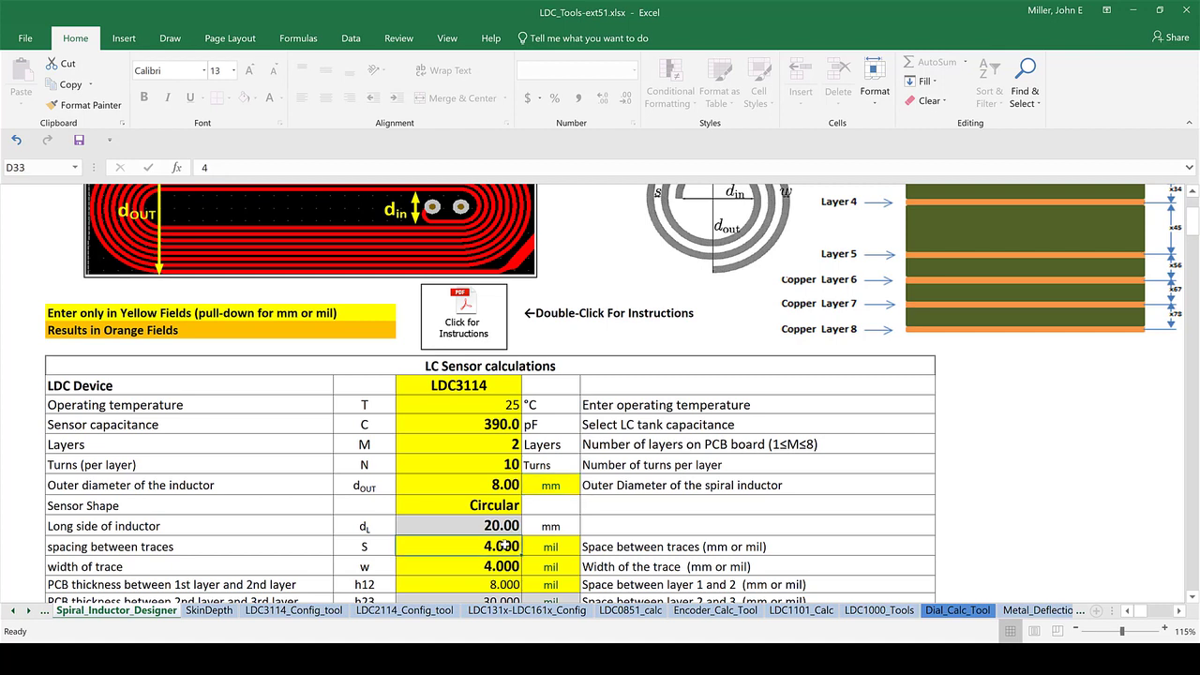
{"action": "type", "text": "5"}
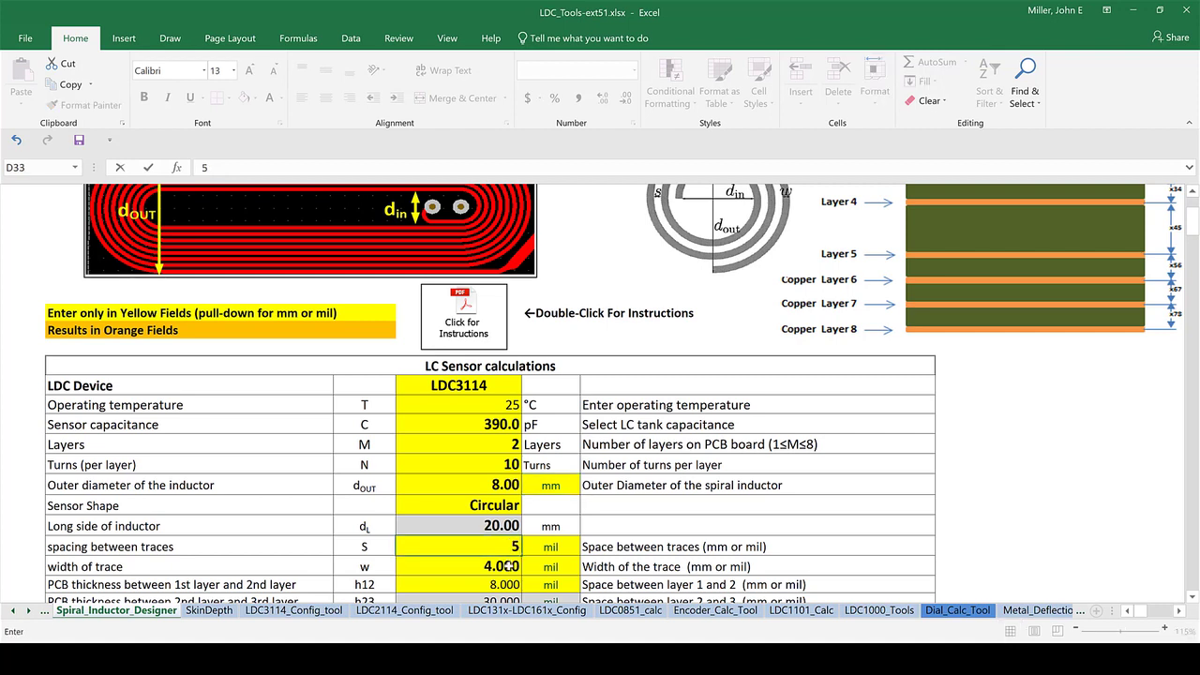
{"action": "left_click", "coordinate": [508, 566]}
{"action": "type", "text": "5"}
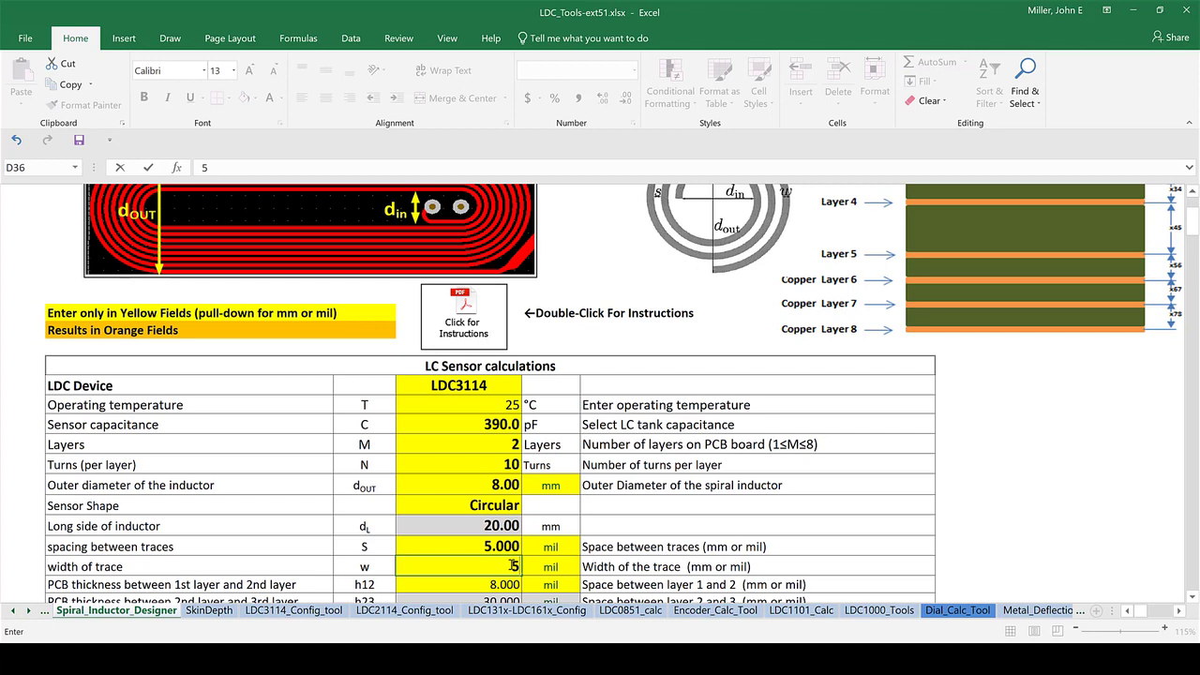
{"action": "left_click", "coordinate": [564, 547]}
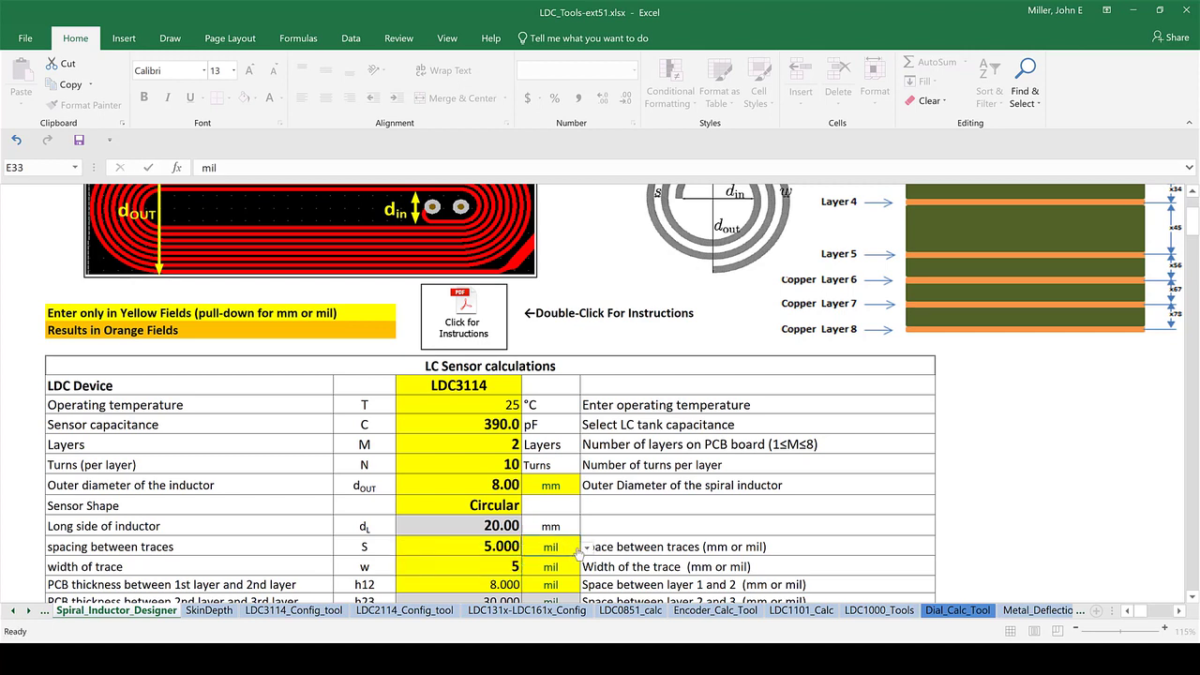
{"action": "left_click", "coordinate": [585, 545]}
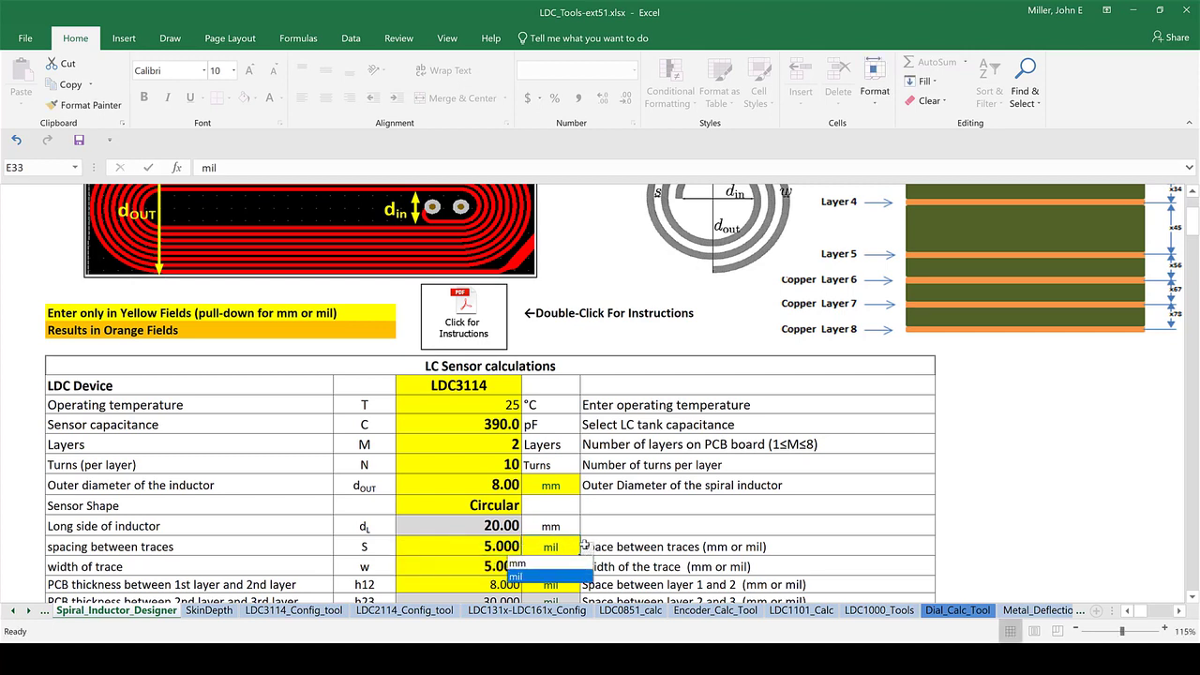
{"action": "left_click", "coordinate": [551, 576]}
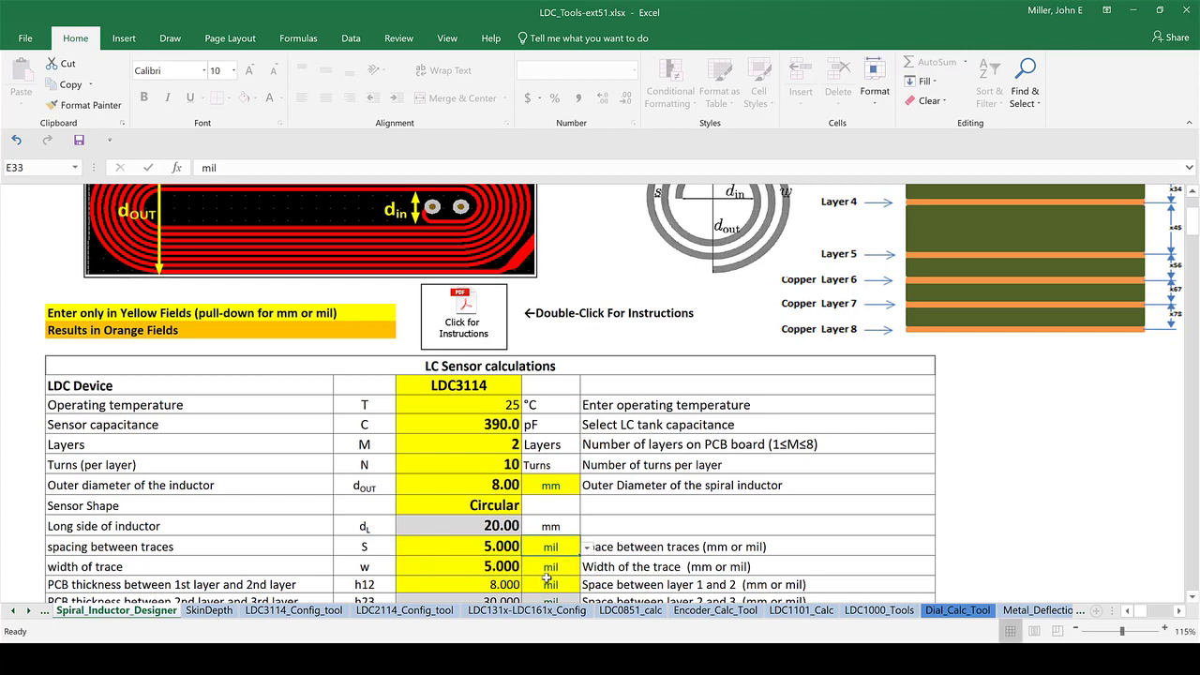
Set the turns per layer to 8 and choose 2 as the number of layers.
{"action": "left_click", "coordinate": [508, 463]}
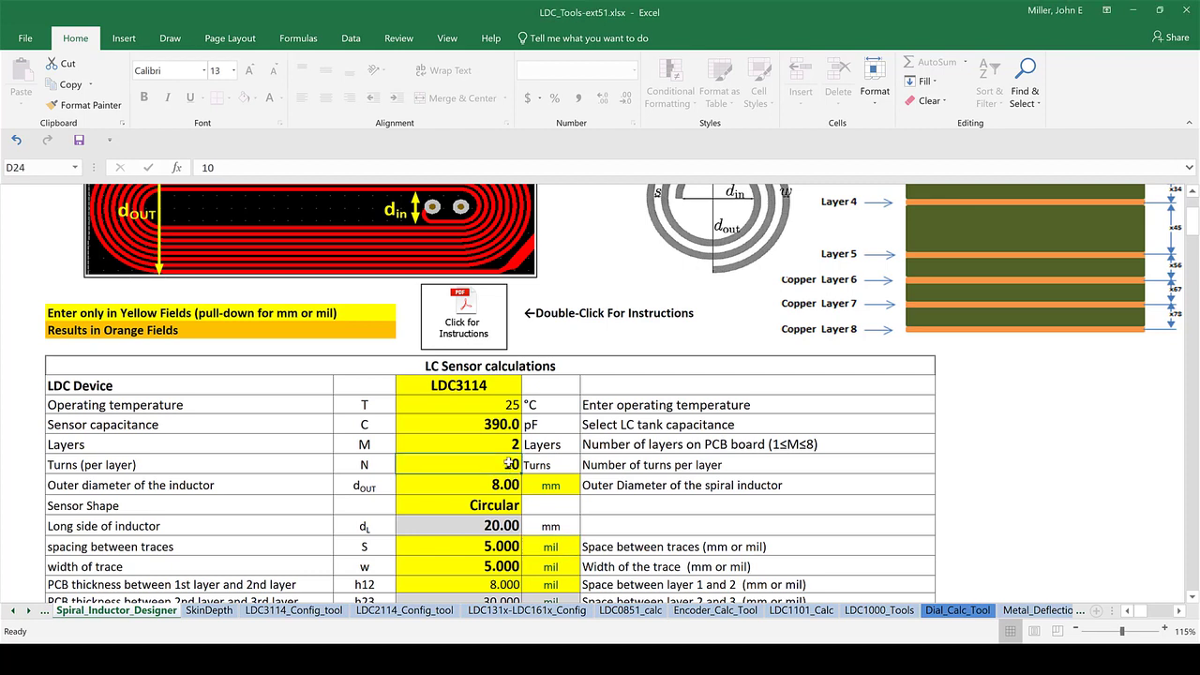
{"action": "type", "text": "8"}
{"action": "left_click", "coordinate": [514, 445]}
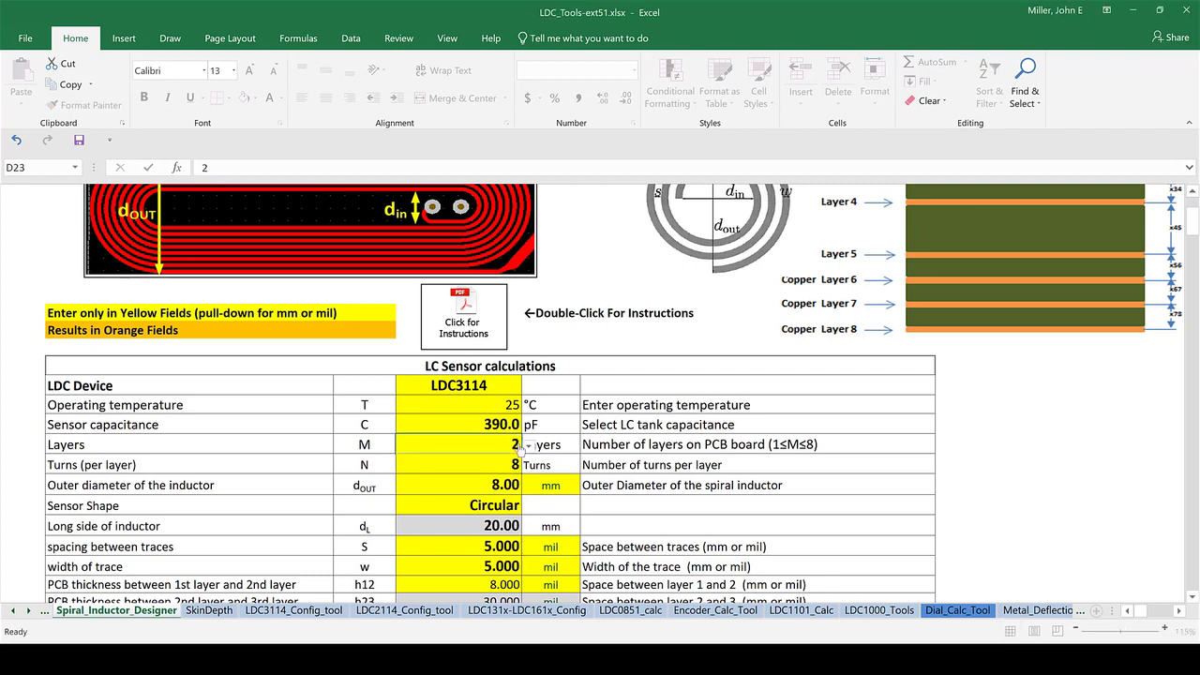
{"action": "left_click", "coordinate": [530, 449]}
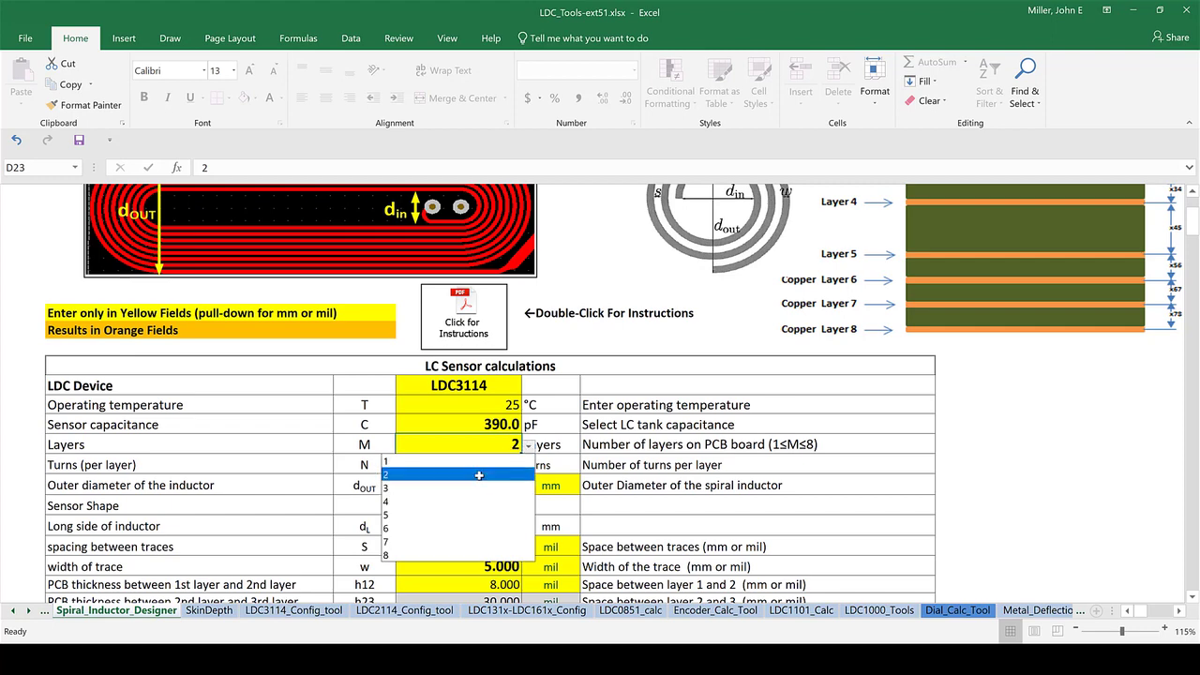
{"action": "left_click", "coordinate": [481, 477]}
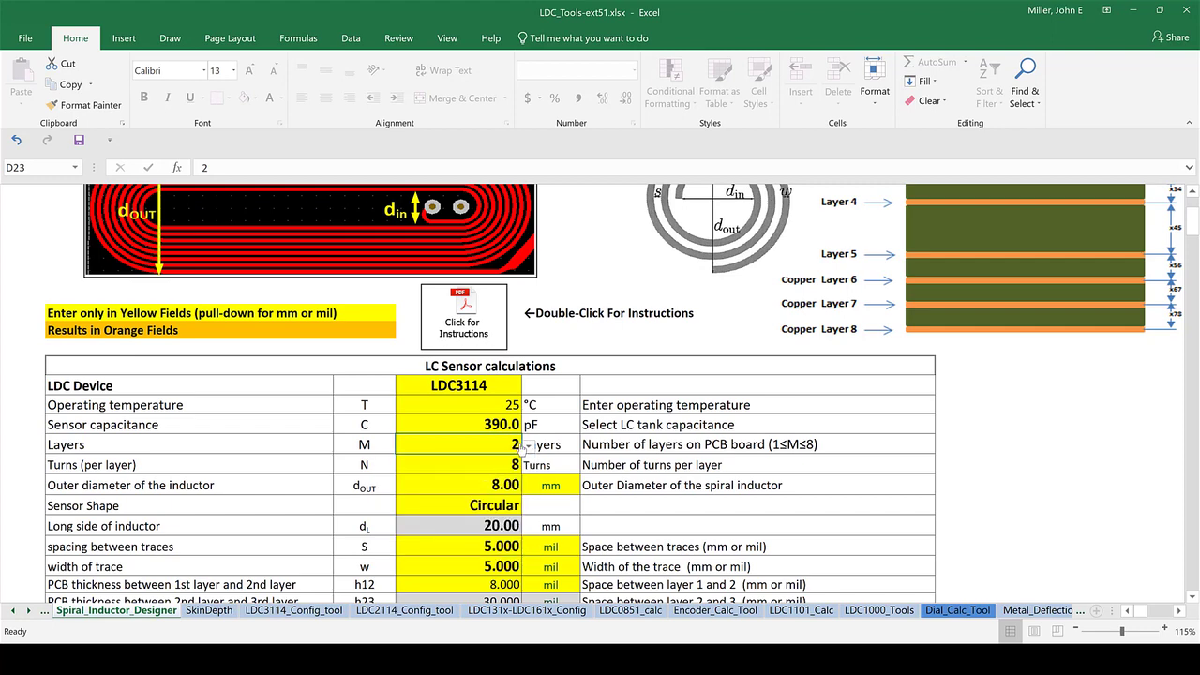
Examine the calculated coil fill ratio, inductor inner diameter and total inductance with no target.
{"action": "left_click", "coordinate": [554, 485]}
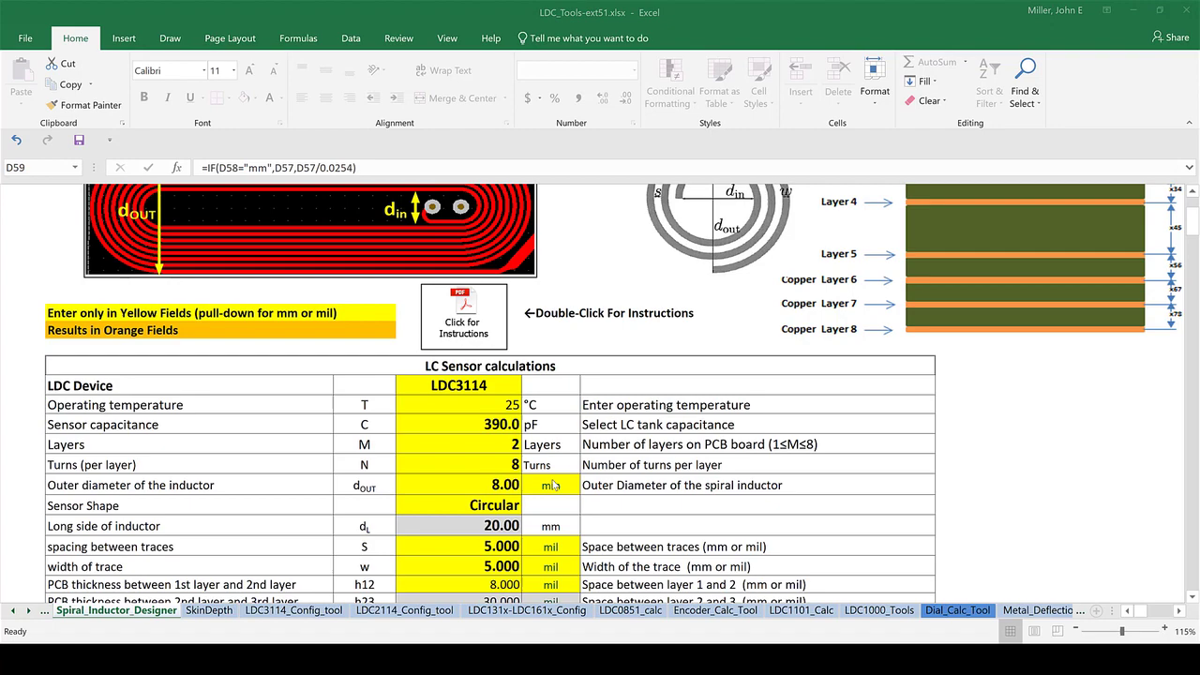
{"action": "scroll", "coordinate": [553, 484], "scroll_direction": "down", "scroll_amount": 3}
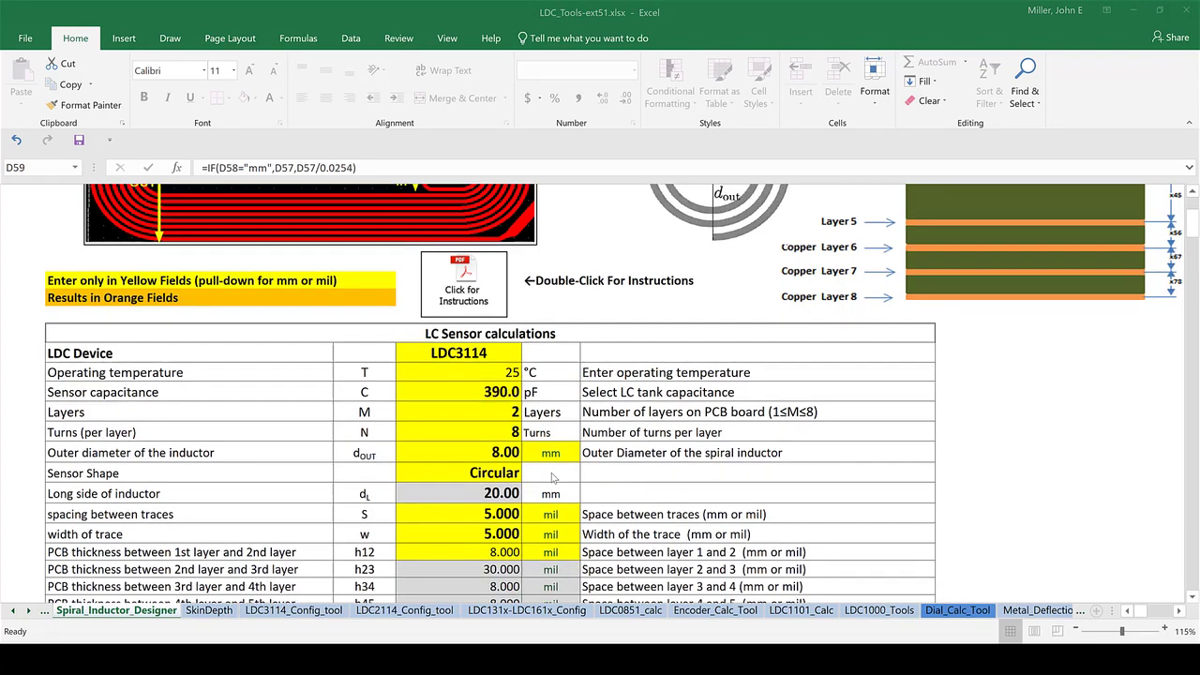
{"action": "scroll", "coordinate": [552, 479], "scroll_direction": "down", "scroll_amount": 5}
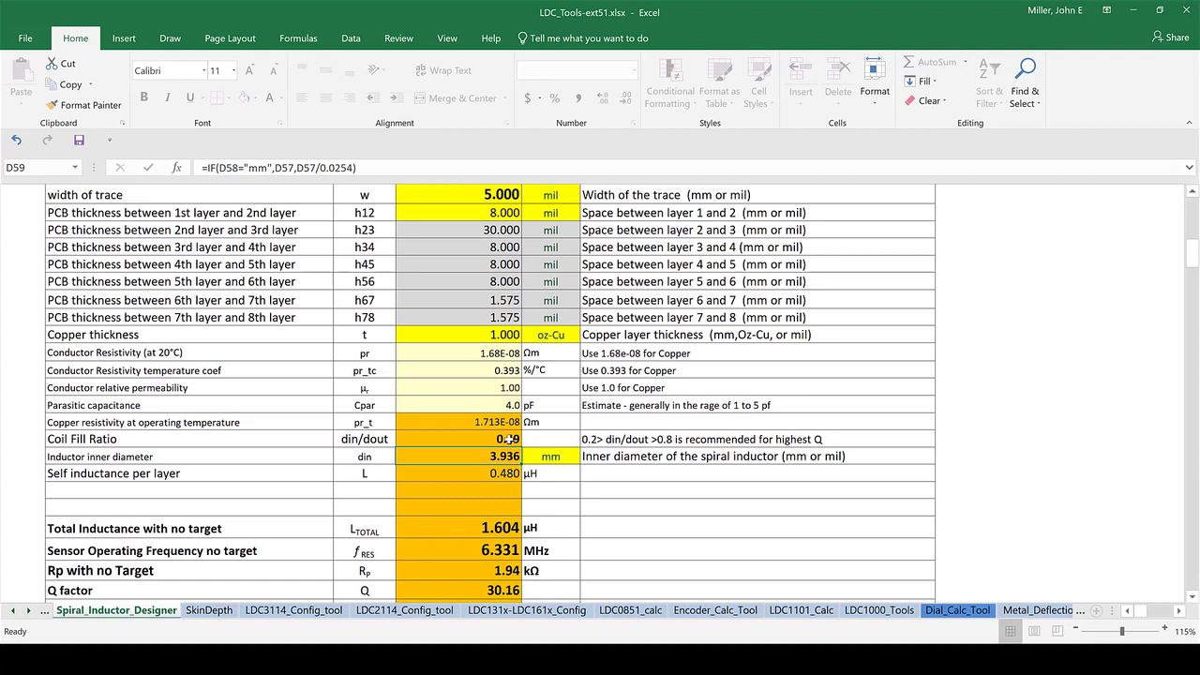
{"action": "left_click", "coordinate": [507, 439]}
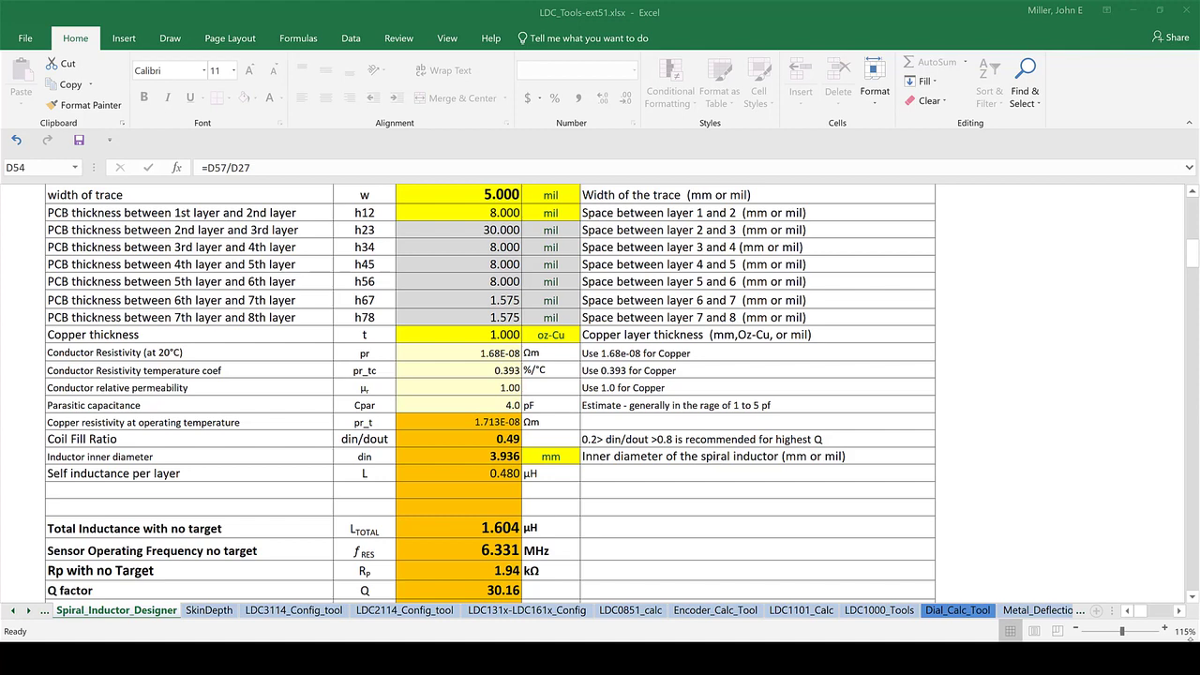
{"action": "left_click", "coordinate": [511, 442]}
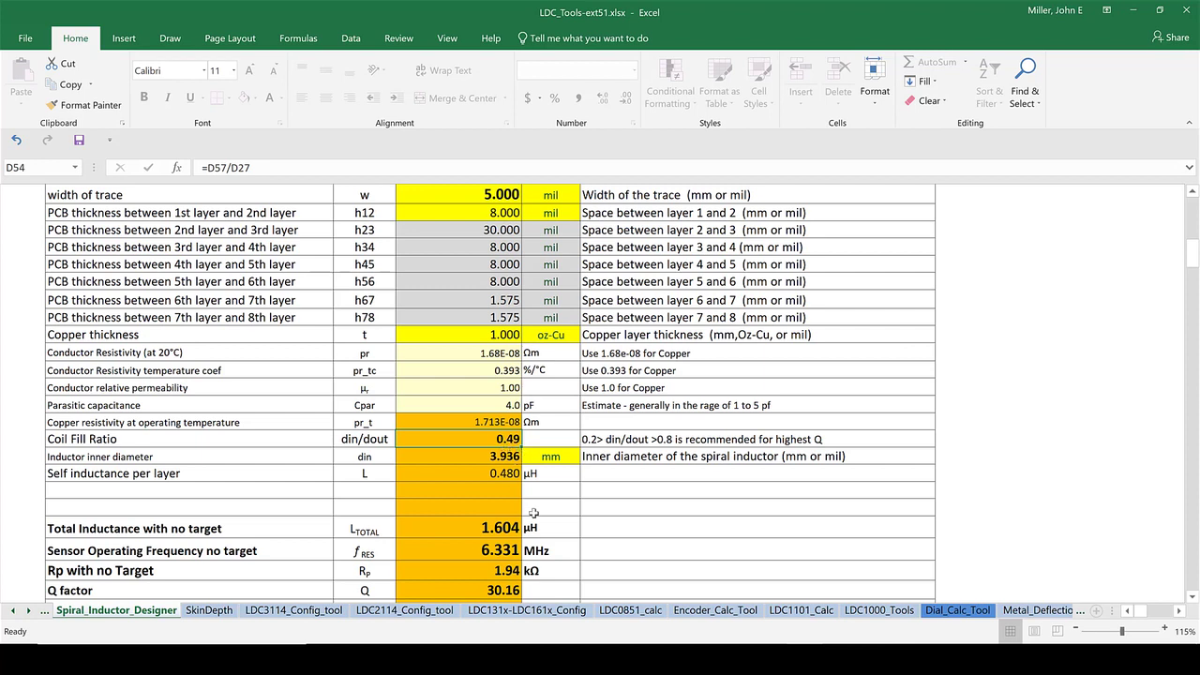
{"action": "left_click", "coordinate": [216, 529]}
{"action": "left_click_drag", "start_coordinate": [216, 529], "coordinate": [450, 529]}
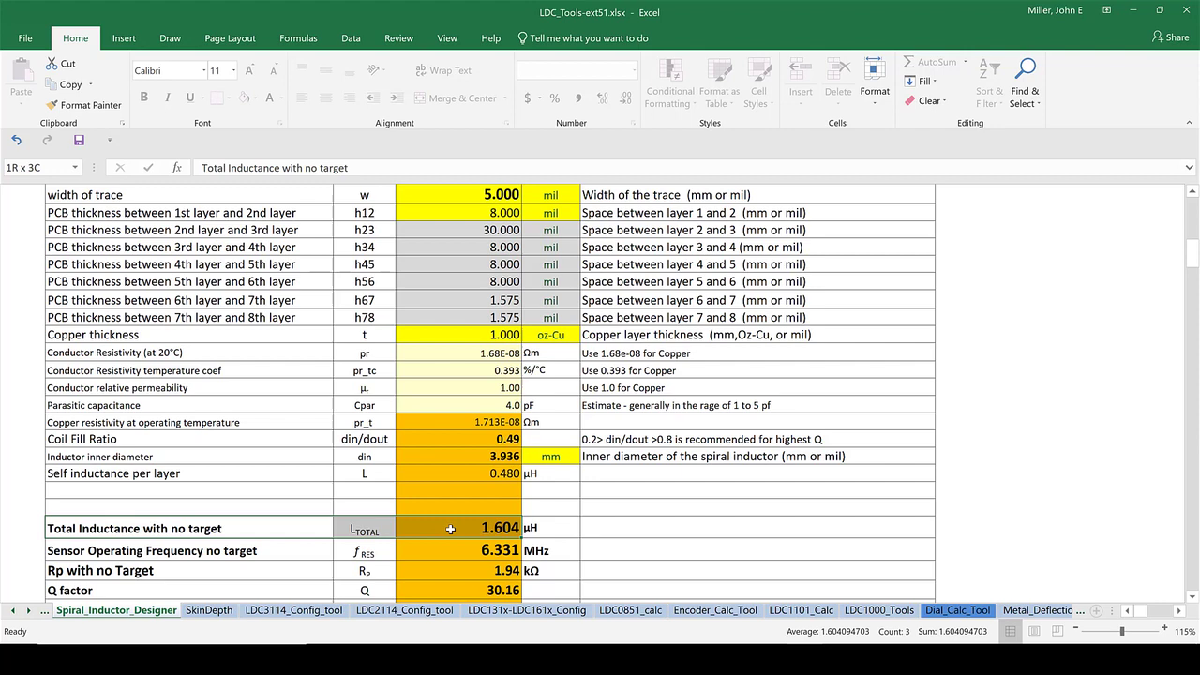
{"action": "left_click_drag", "start_coordinate": [374, 529], "coordinate": [450, 529]}
Examine the target distance, the sensor values with target interaction and the Q factor with target.
{"action": "left_click_drag", "start_coordinate": [1192, 259], "coordinate": [1192, 259]}
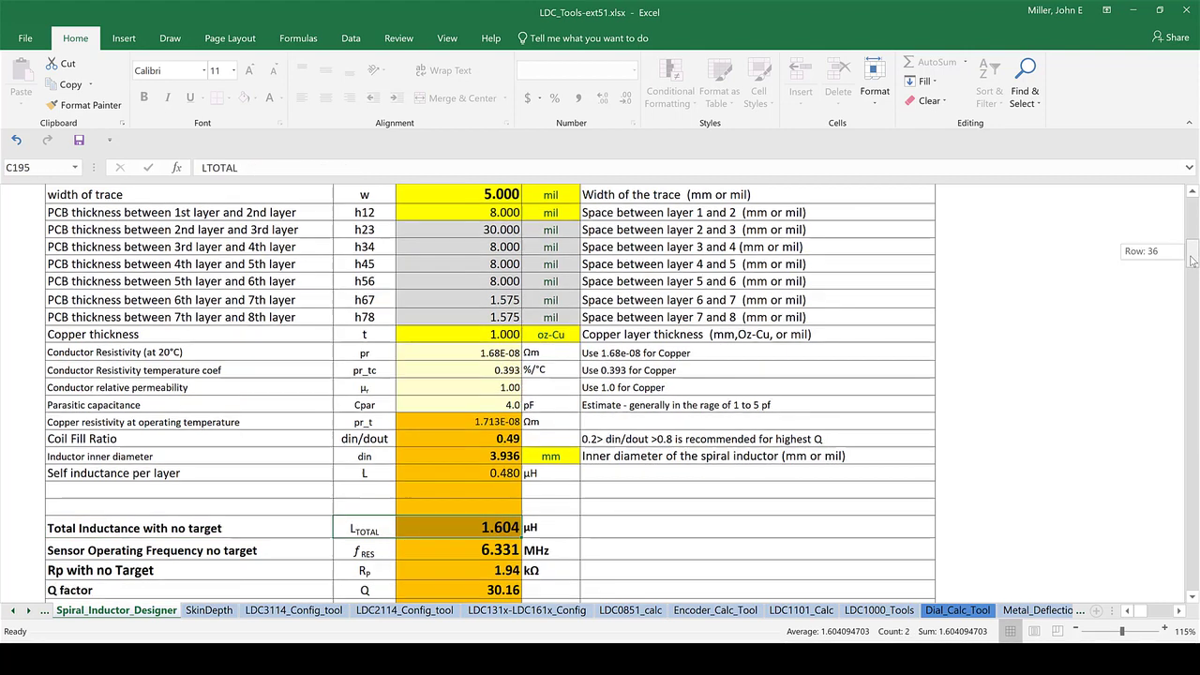
{"action": "scroll", "coordinate": [264, 546], "scroll_direction": "down", "scroll_amount": 2}
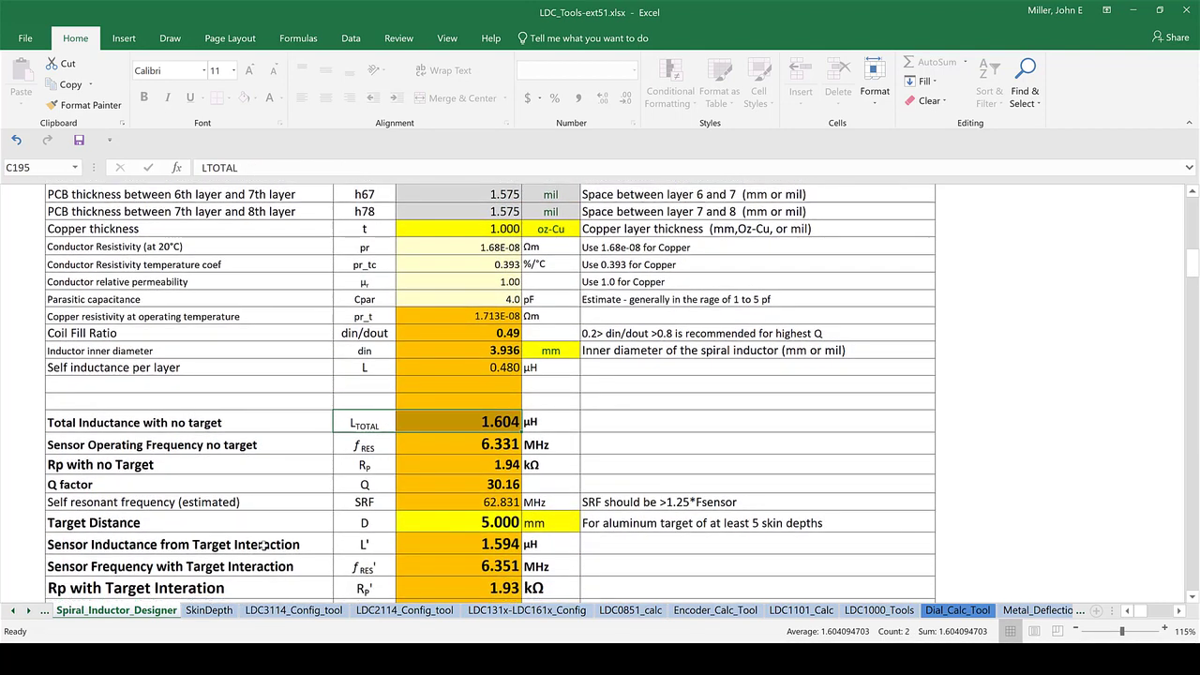
{"action": "left_click_drag", "start_coordinate": [272, 518], "coordinate": [530, 522]}
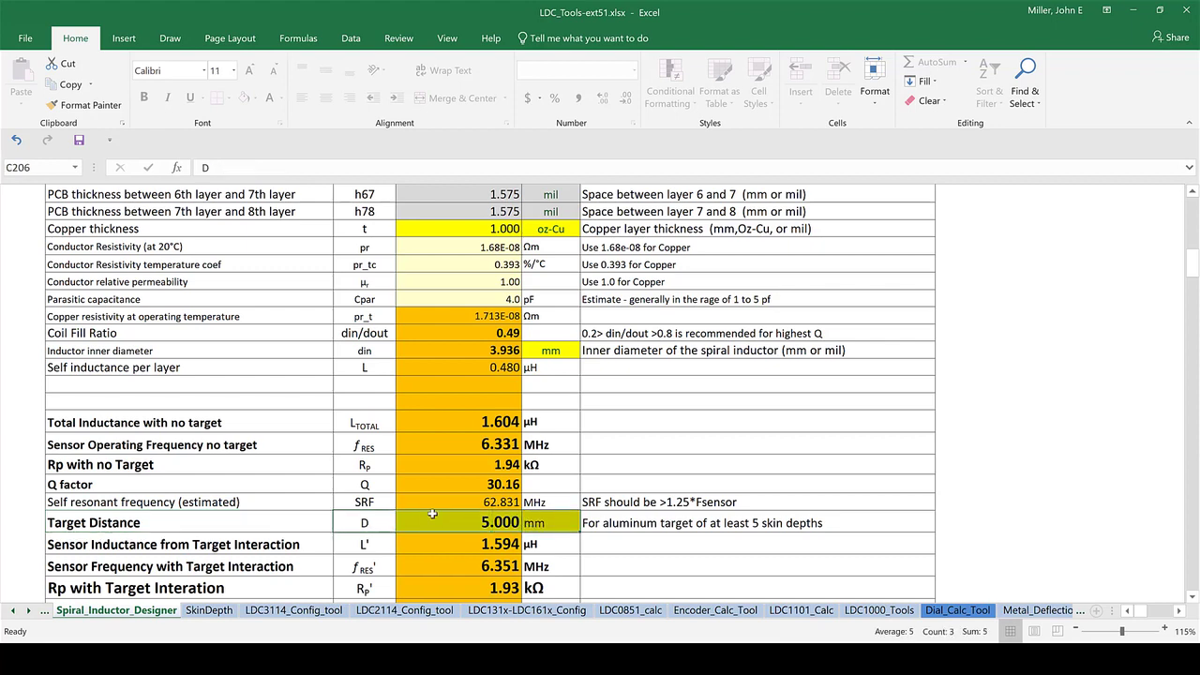
{"action": "scroll", "coordinate": [432, 513], "scroll_direction": "down", "scroll_amount": 1}
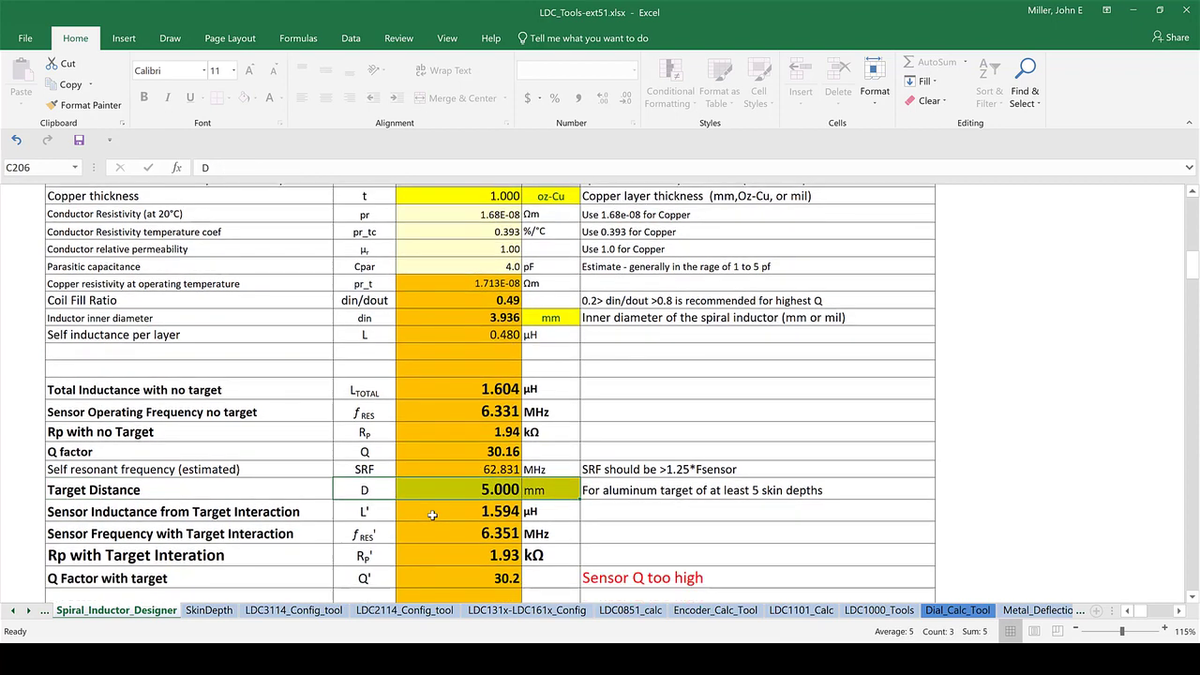
{"action": "scroll", "coordinate": [433, 514], "scroll_direction": "down", "scroll_amount": 2}
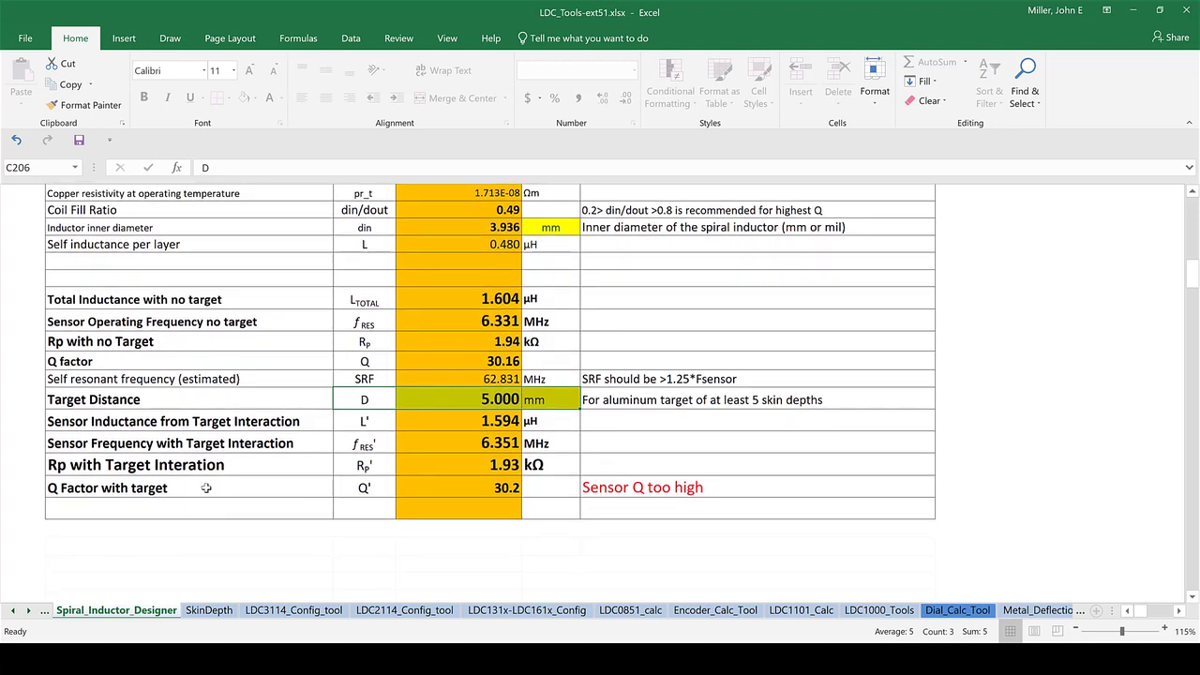
{"action": "left_click_drag", "start_coordinate": [206, 487], "coordinate": [618, 491]}
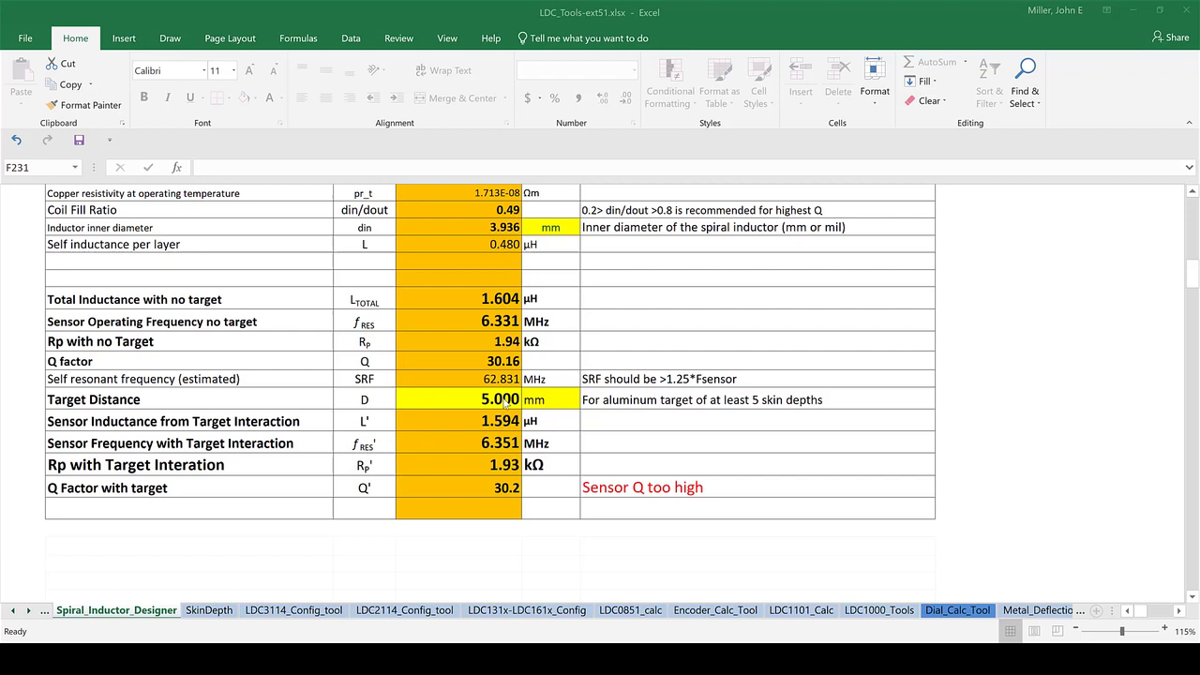
Set the target distance to 0.8 mm.
{"action": "left_click", "coordinate": [505, 400]}
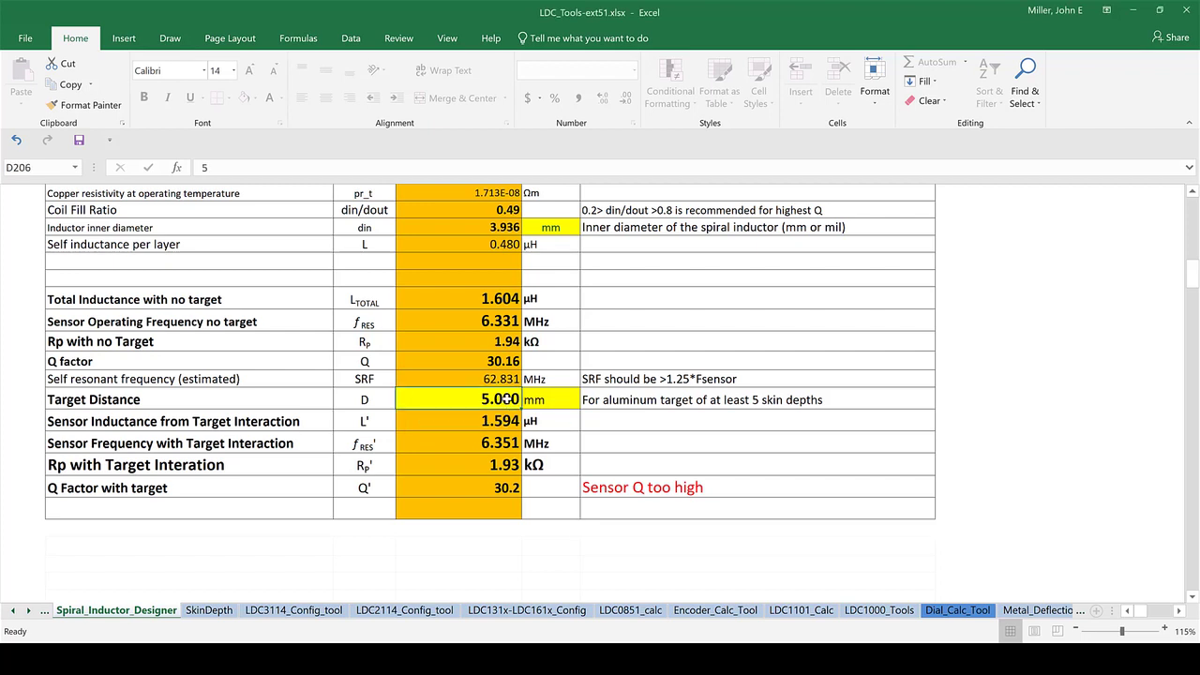
{"action": "type", "text": "0.8"}
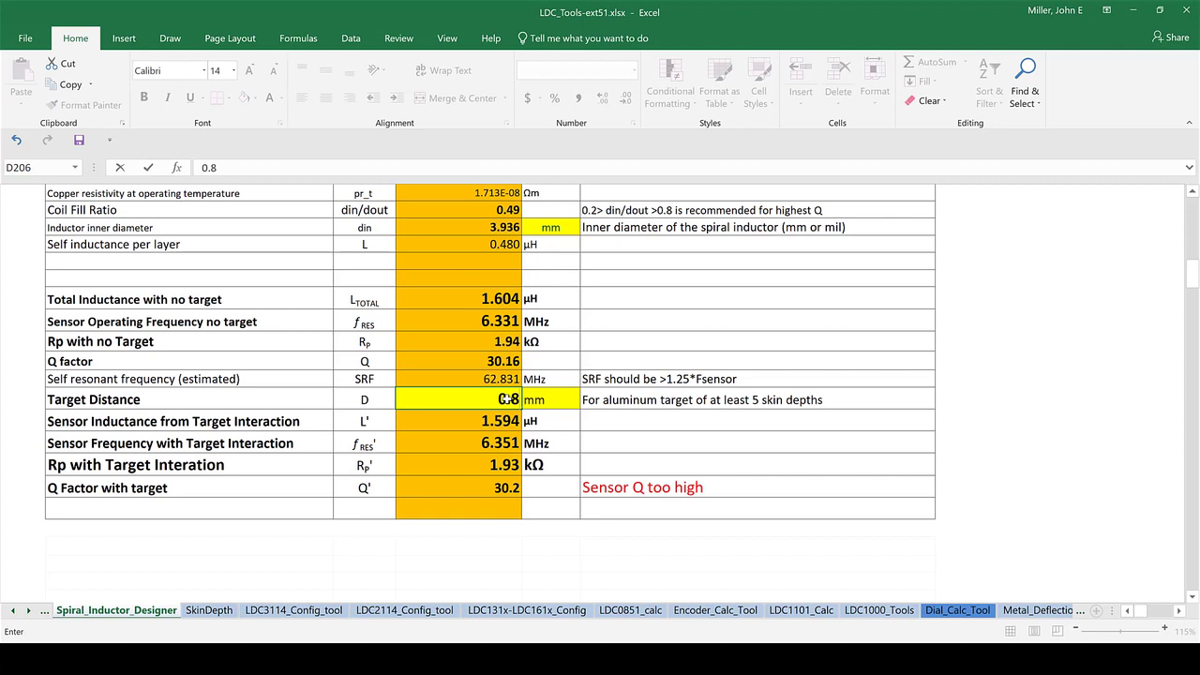
{"action": "key", "text": "Return"}
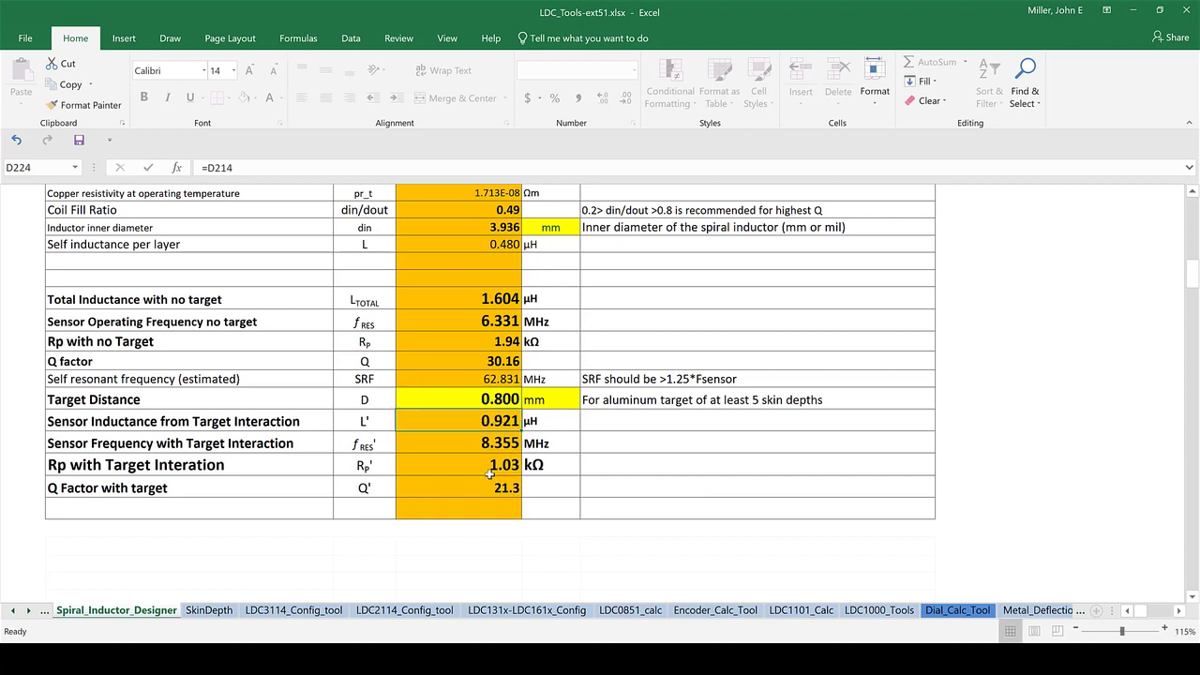
Examine the Q factor with target, the sensor frequency with target interaction and the estimated self resonant frequency.
{"action": "left_click_drag", "start_coordinate": [366, 490], "coordinate": [459, 489]}
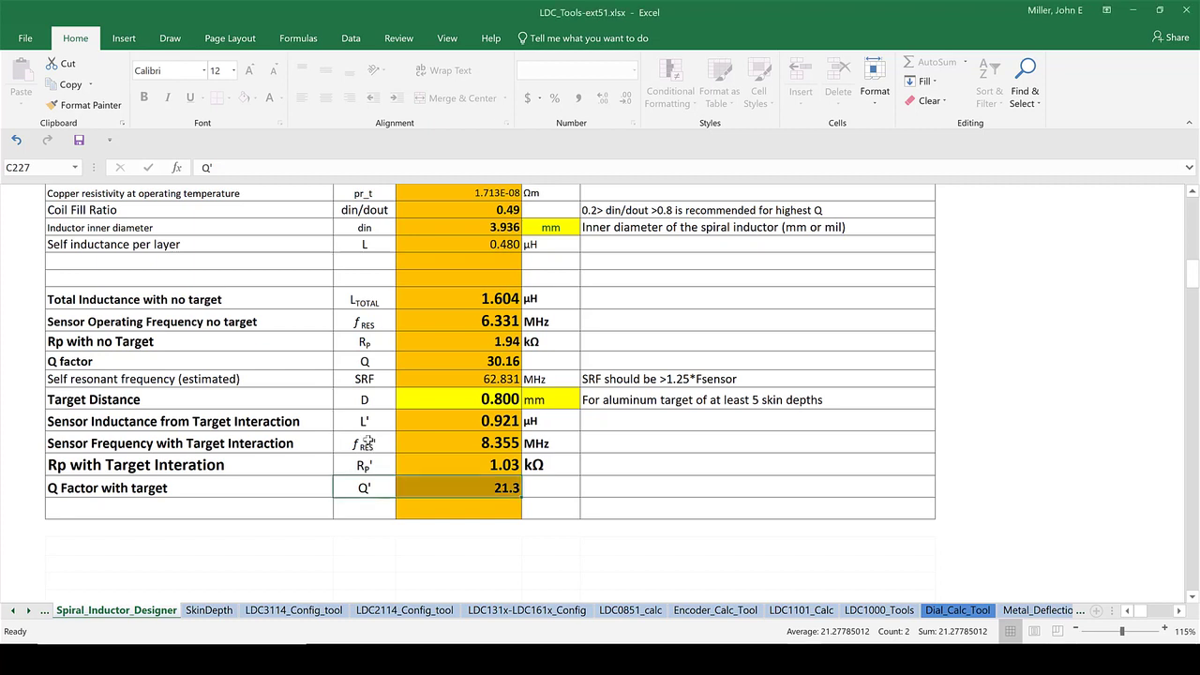
{"action": "left_click_drag", "start_coordinate": [368, 443], "coordinate": [479, 451]}
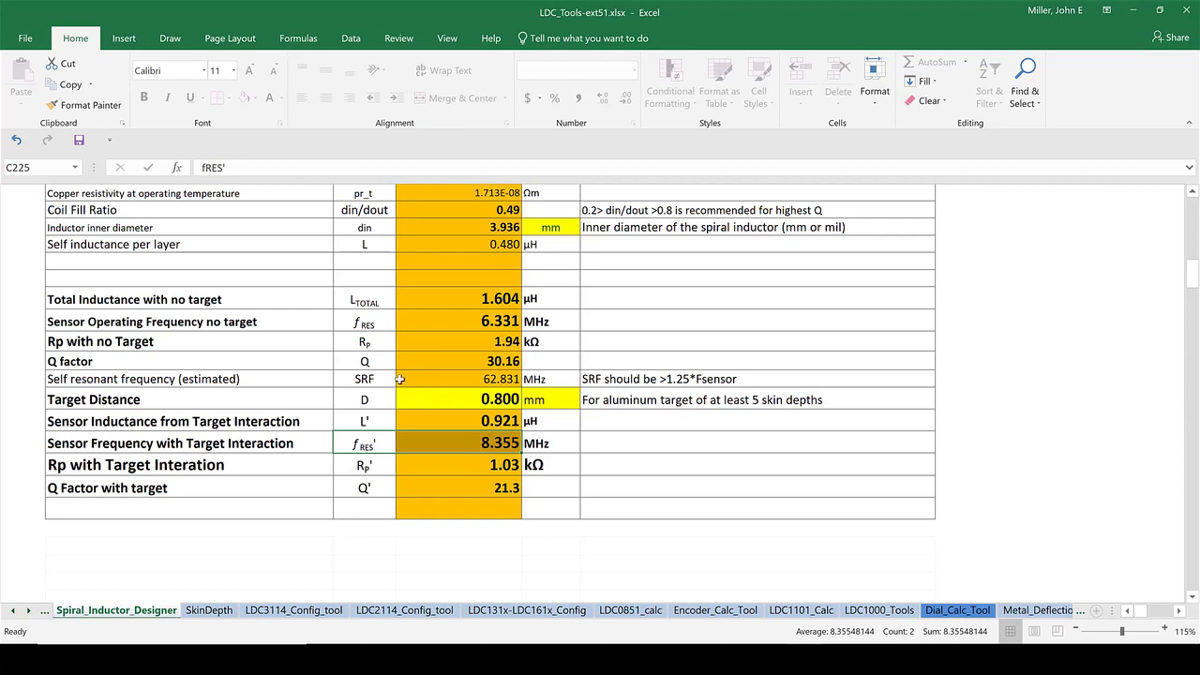
{"action": "left_click_drag", "start_coordinate": [362, 378], "coordinate": [446, 388]}
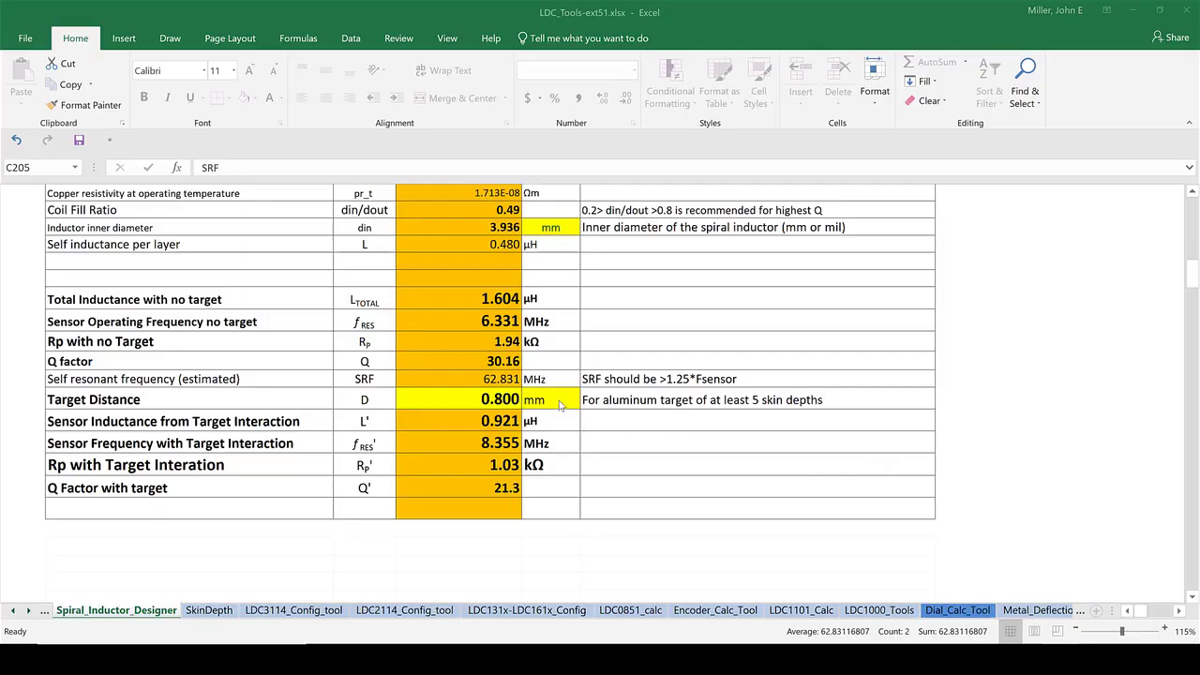
Set the sensor capacitance to 220 pF in the LC sensor calculations.
{"action": "scroll", "coordinate": [561, 405], "scroll_direction": "up", "scroll_amount": 1}
{"action": "scroll", "coordinate": [561, 405], "scroll_direction": "up", "scroll_amount": 5}
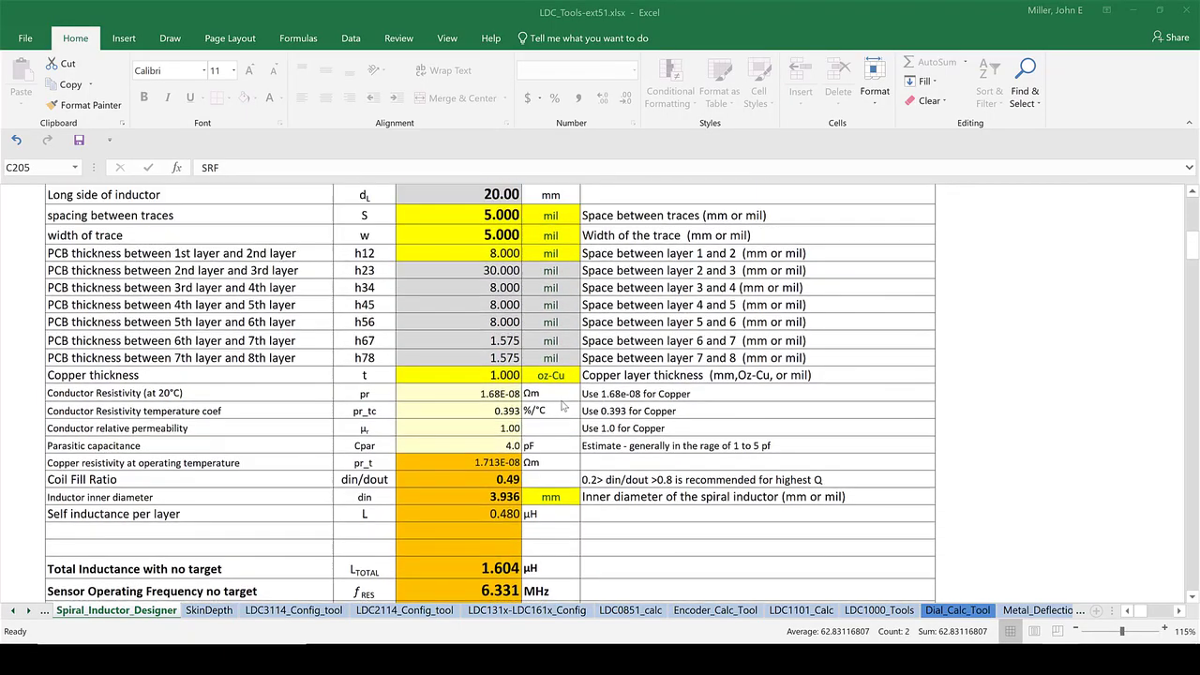
{"action": "scroll", "coordinate": [562, 403], "scroll_direction": "up", "scroll_amount": 3}
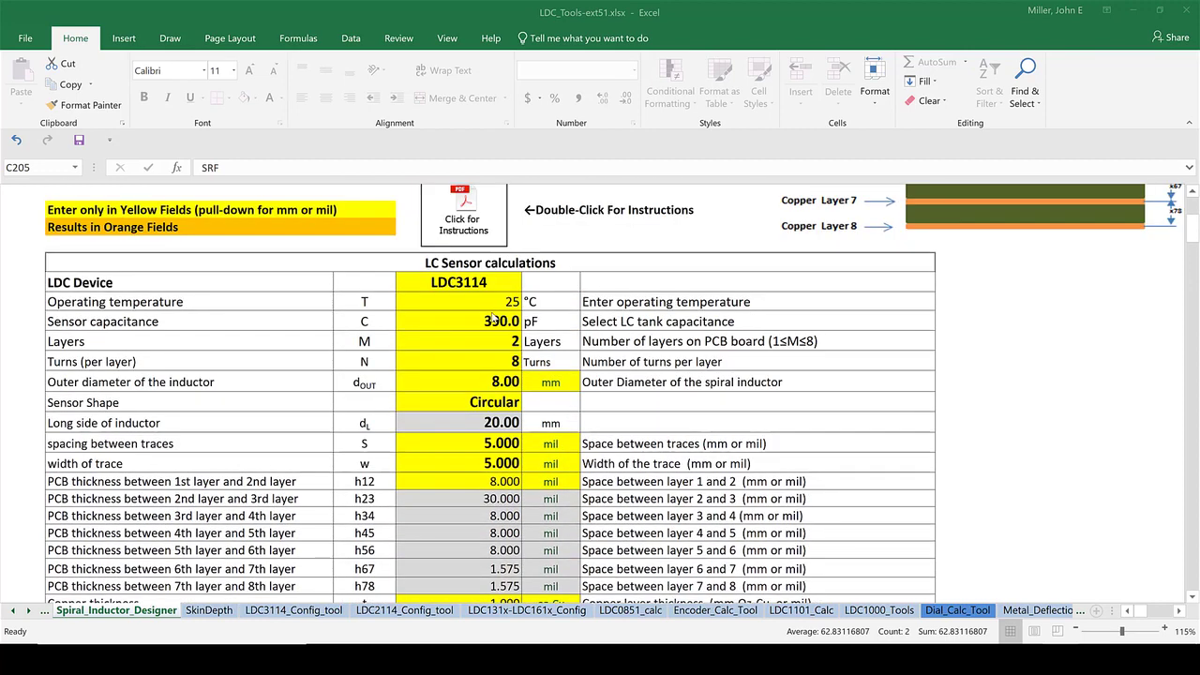
{"action": "left_click", "coordinate": [490, 317]}
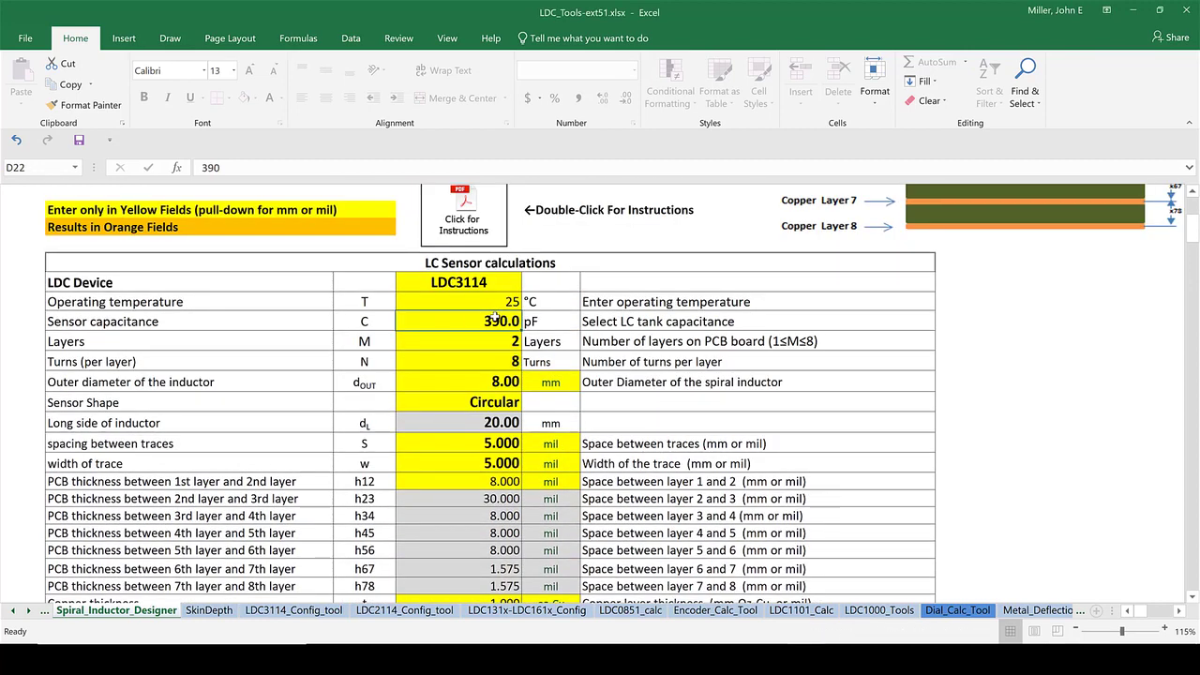
{"action": "type", "text": "220.0"}
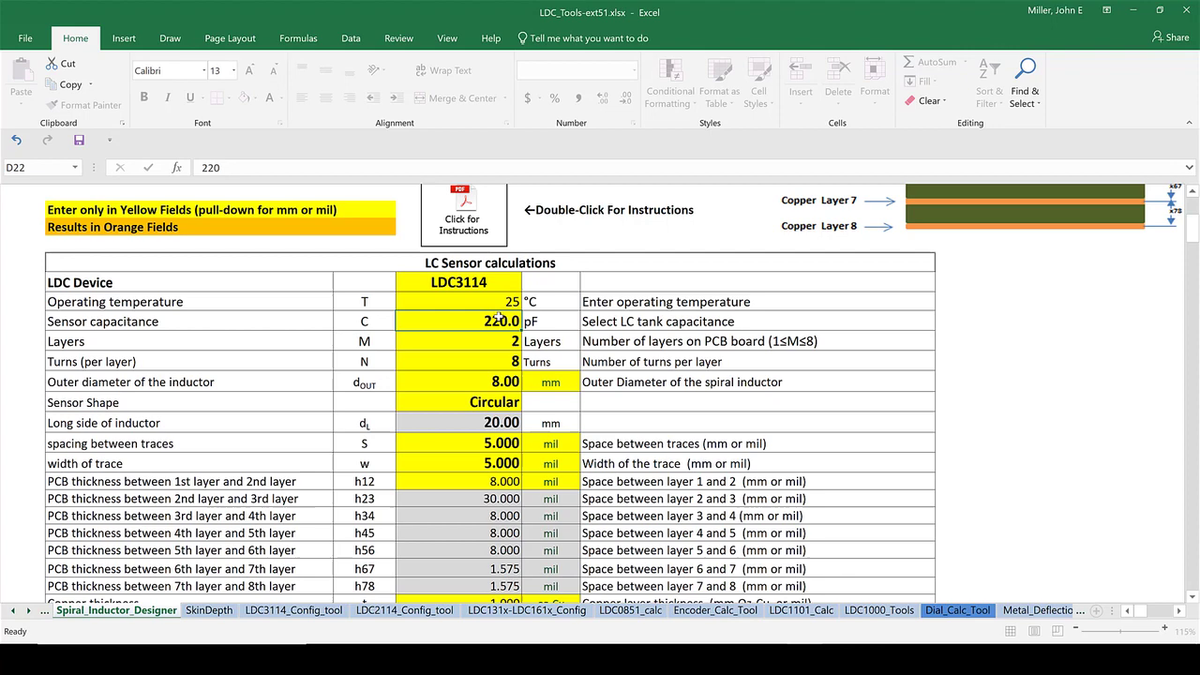
{"action": "key", "text": "Return"}
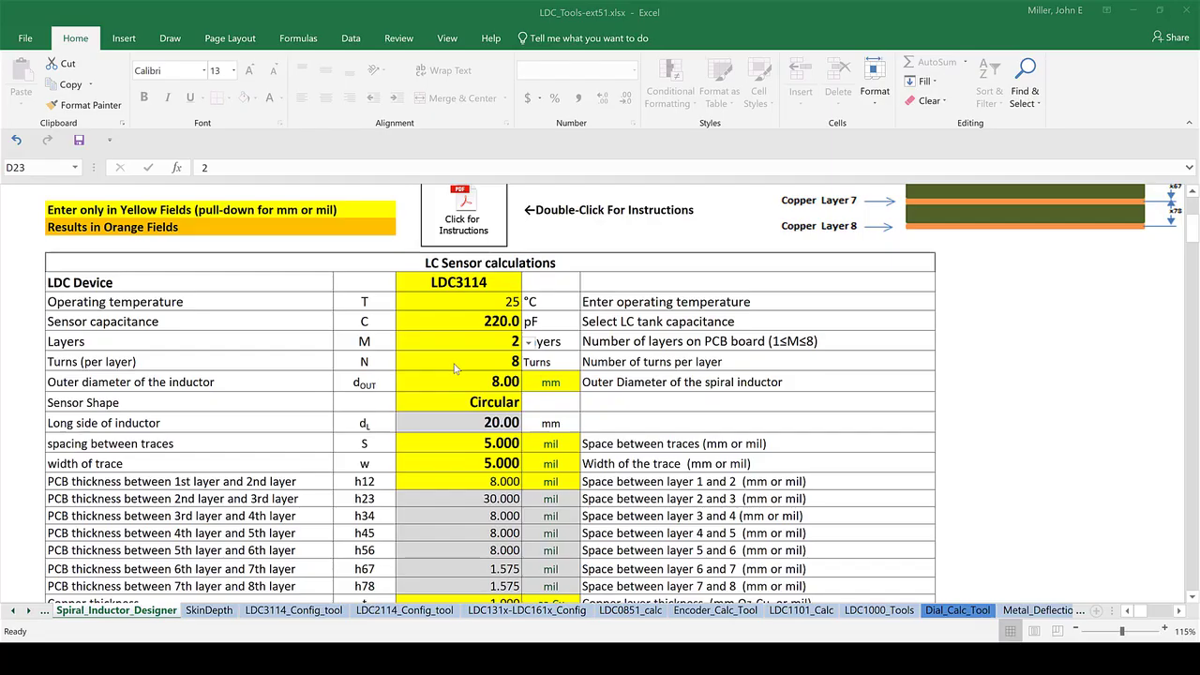
Check the recalculated sensor frequency with target interaction and the Q factor with target.
{"action": "scroll", "coordinate": [455, 369], "scroll_direction": "down", "scroll_amount": 4}
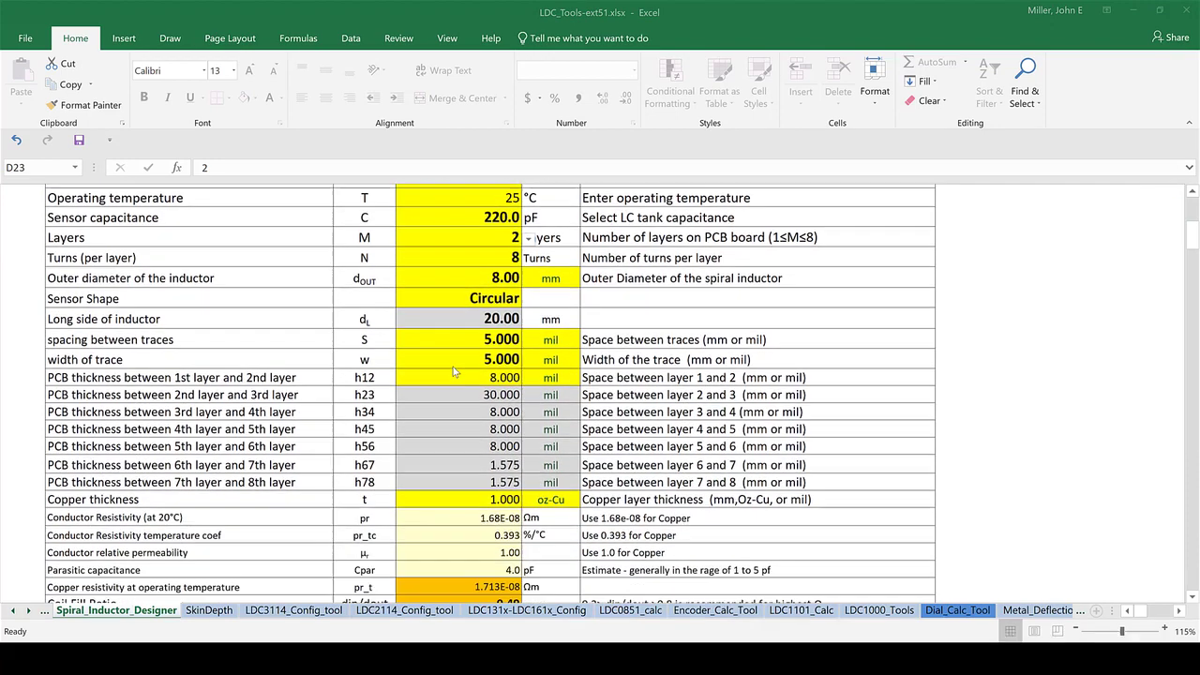
{"action": "scroll", "coordinate": [451, 368], "scroll_direction": "down", "scroll_amount": 4}
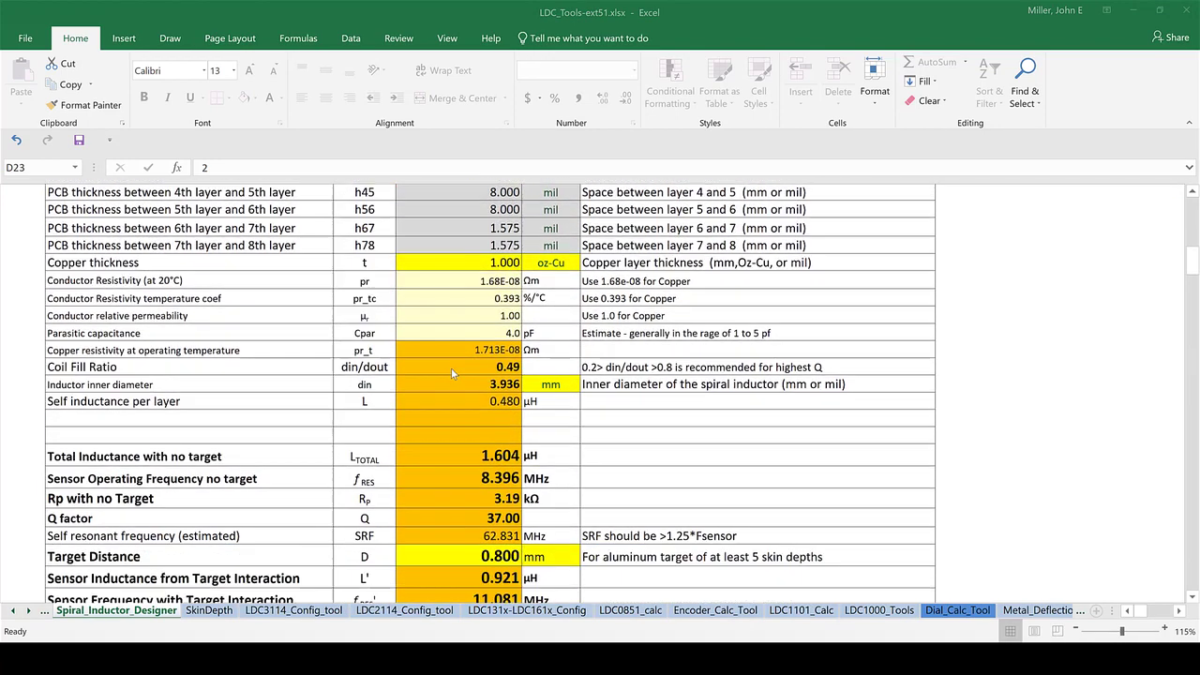
{"action": "scroll", "coordinate": [450, 369], "scroll_direction": "down", "scroll_amount": 2}
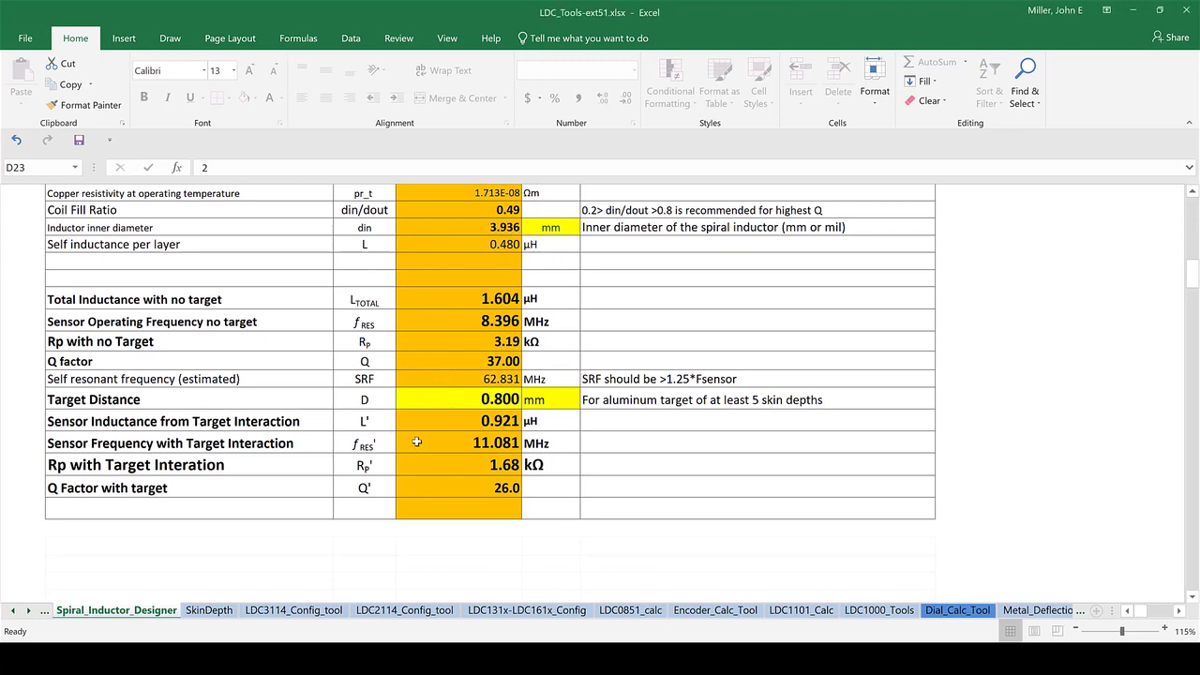
{"action": "left_click", "coordinate": [418, 445]}
{"action": "left_click_drag", "start_coordinate": [544, 444], "coordinate": [545, 446]}
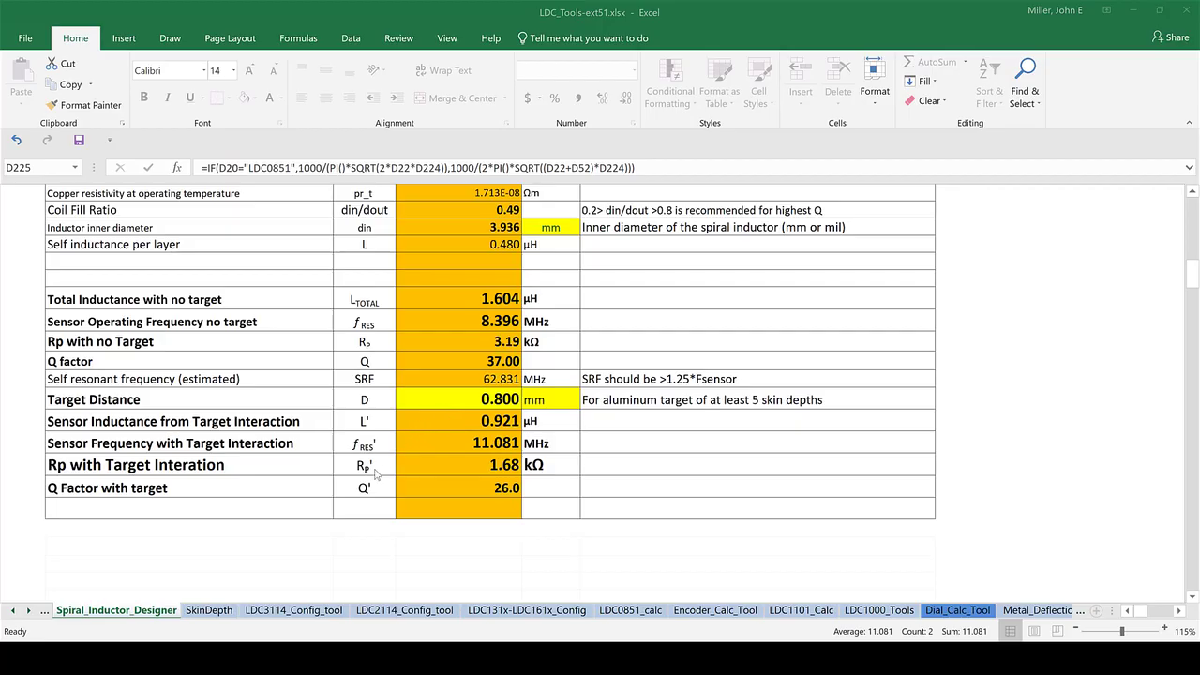
{"action": "left_click_drag", "start_coordinate": [354, 487], "coordinate": [469, 488]}
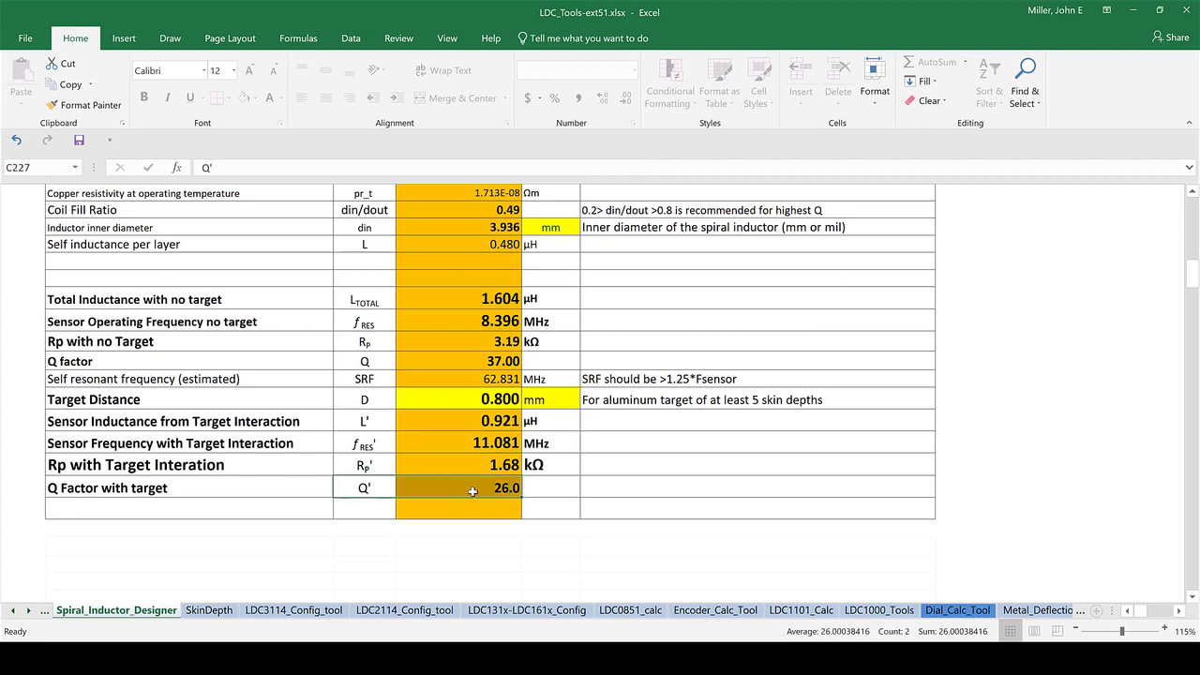